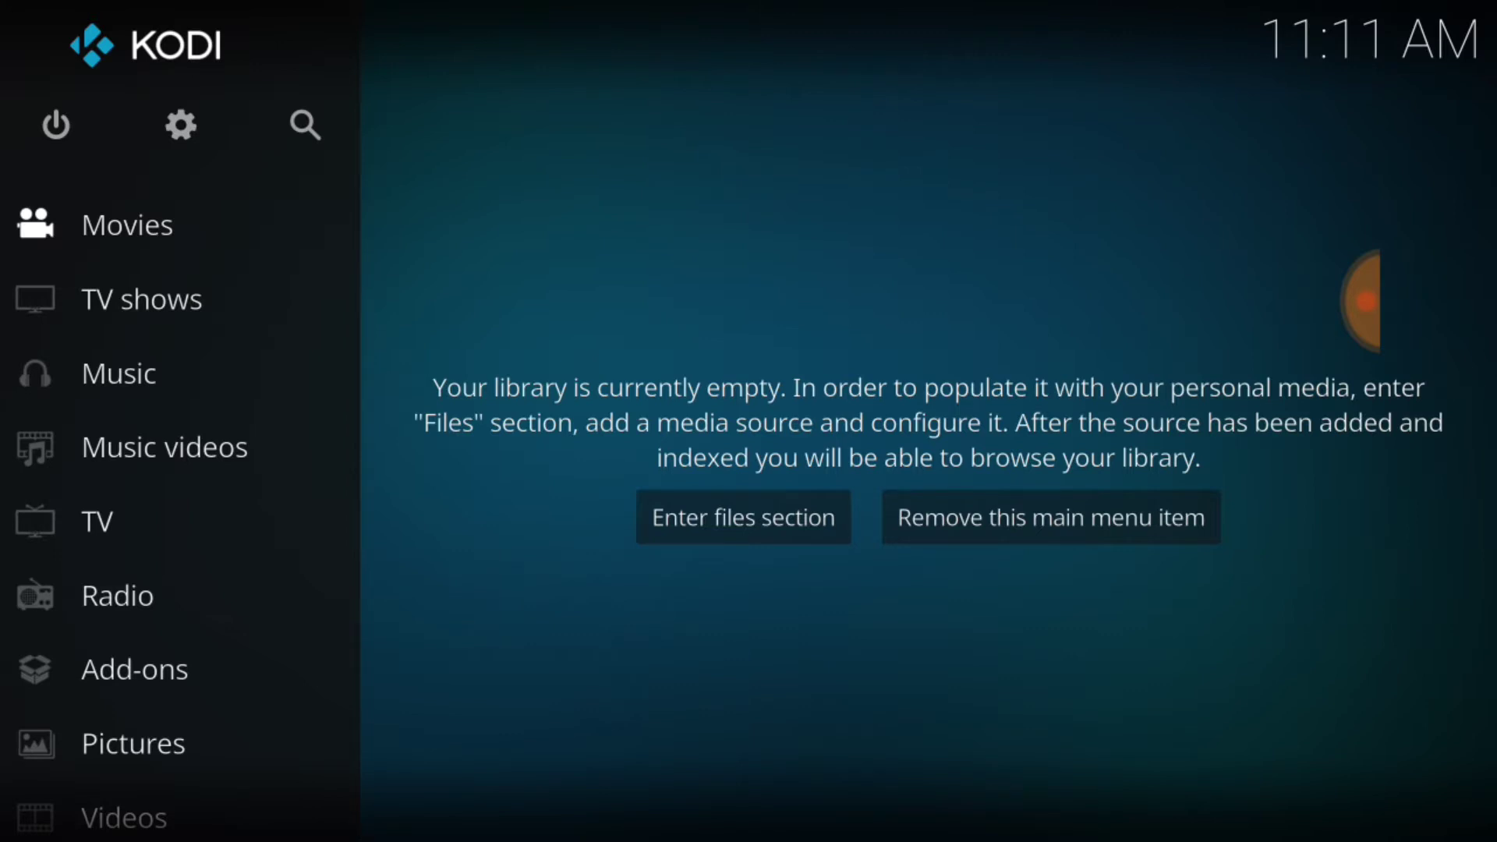
# Turn on Unknown sources in System > Add-ons settings, accept the warning, and return to System settings.
pyautogui.click(181, 125)
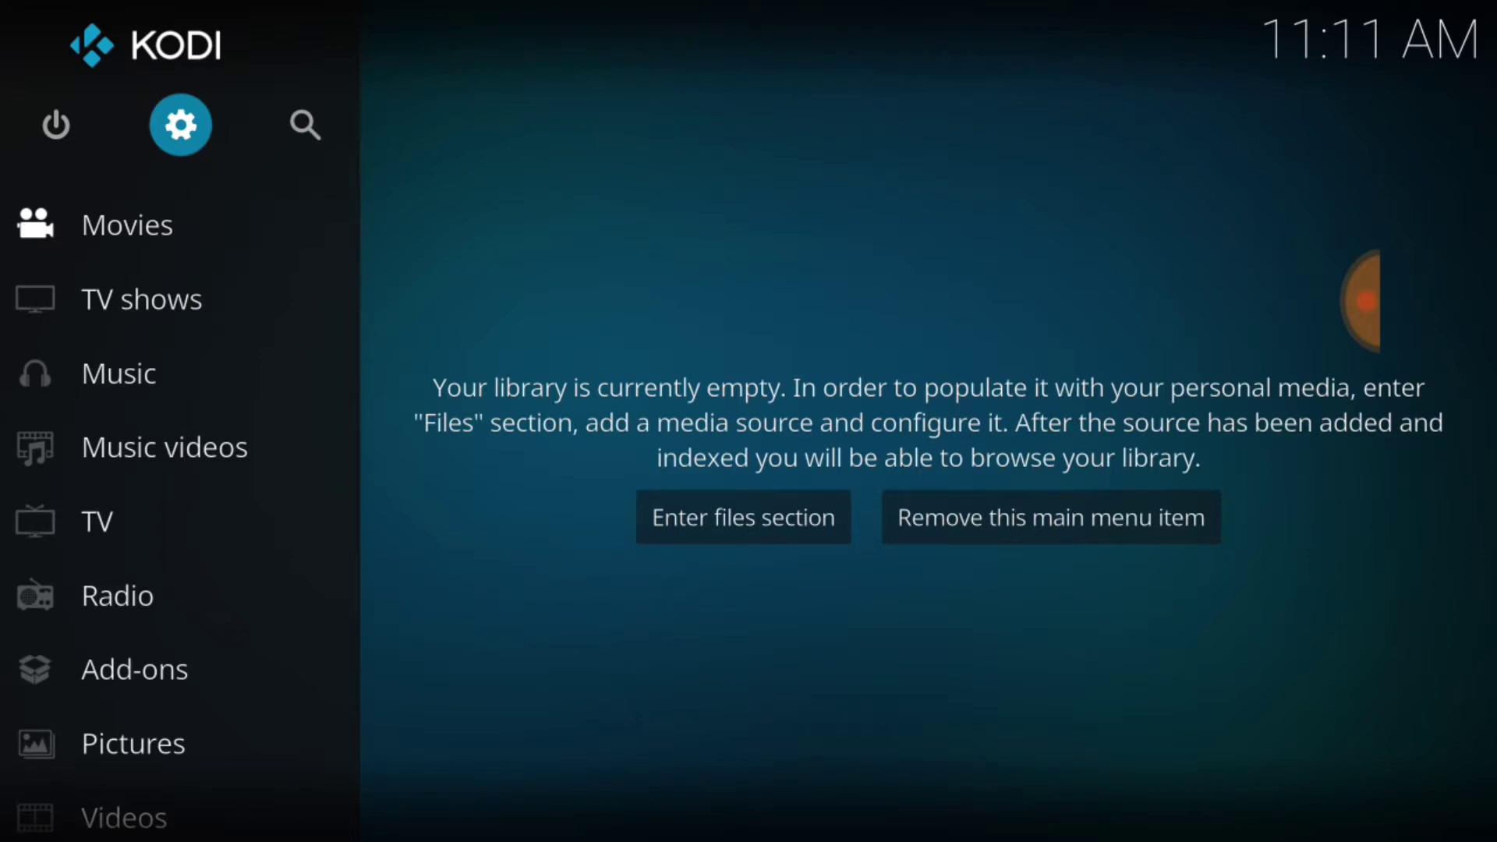
pyautogui.press('Return')
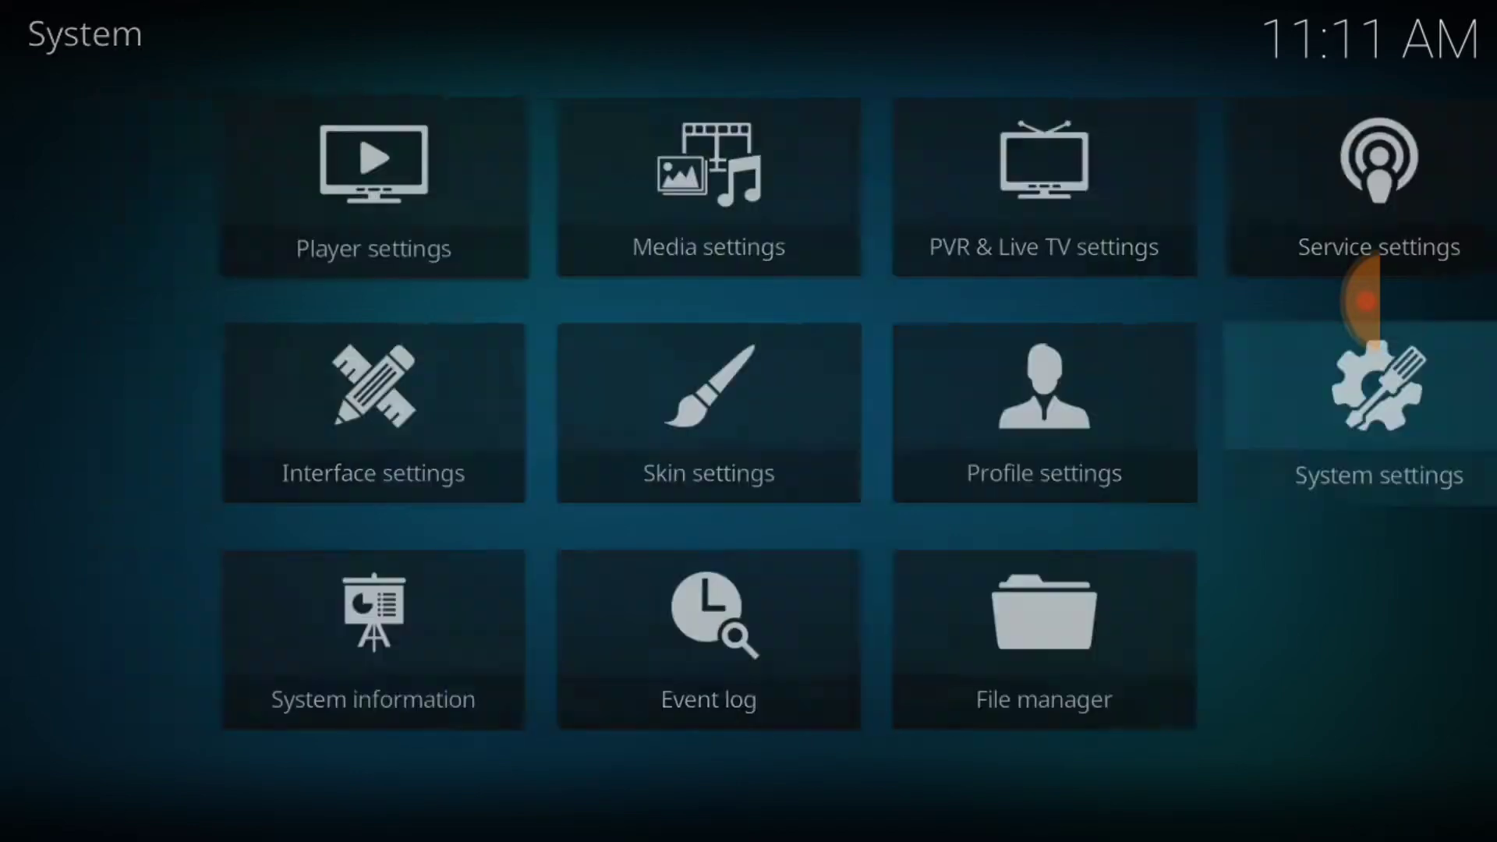
pyautogui.click(1251, 414)
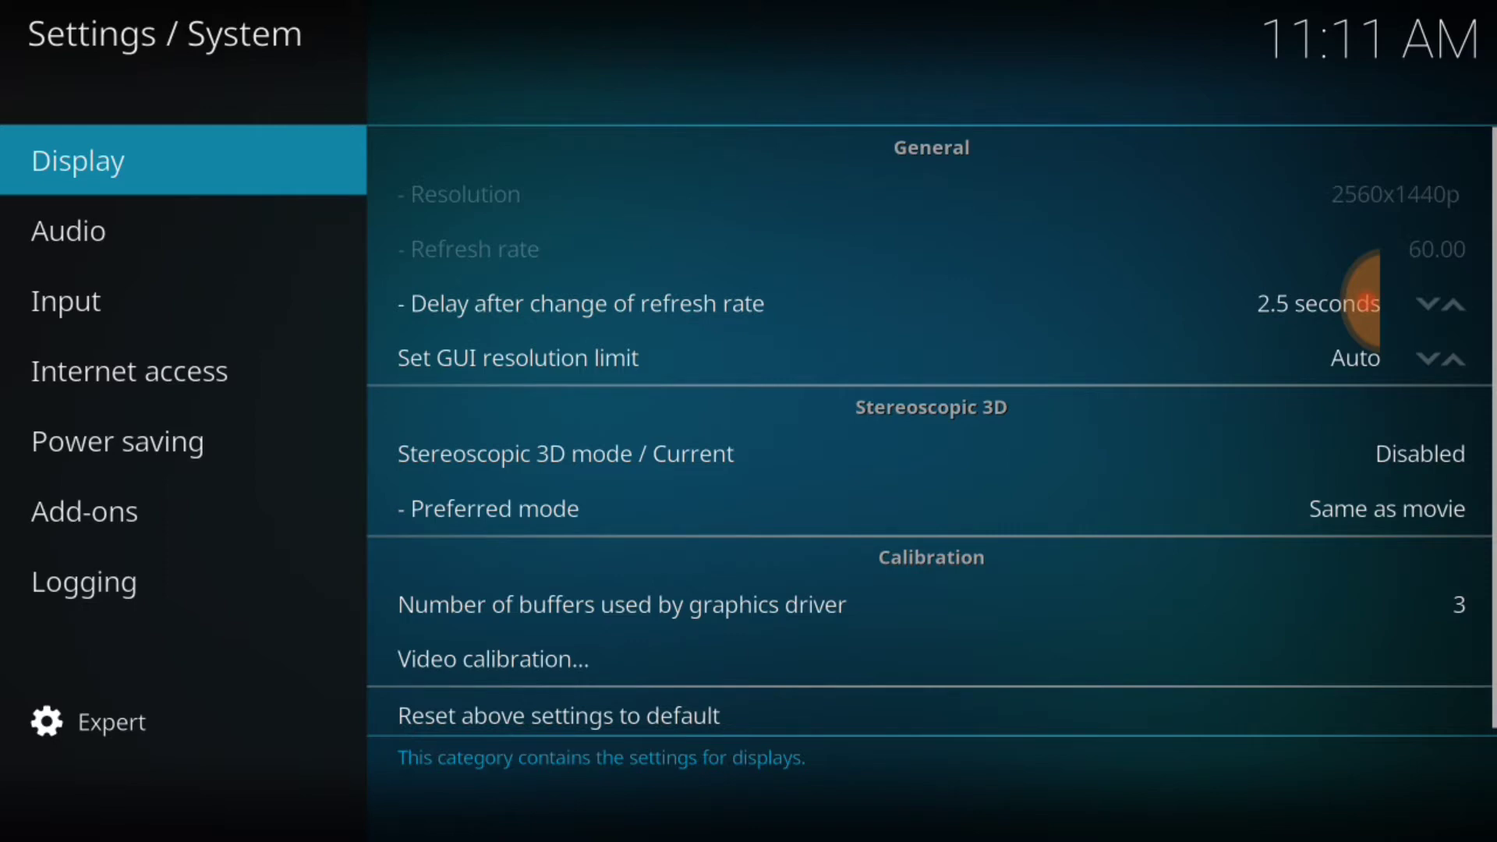
pyautogui.press('Down')
pyautogui.press('Down')
pyautogui.press('Down')
pyautogui.press('Down')
pyautogui.press('Down')
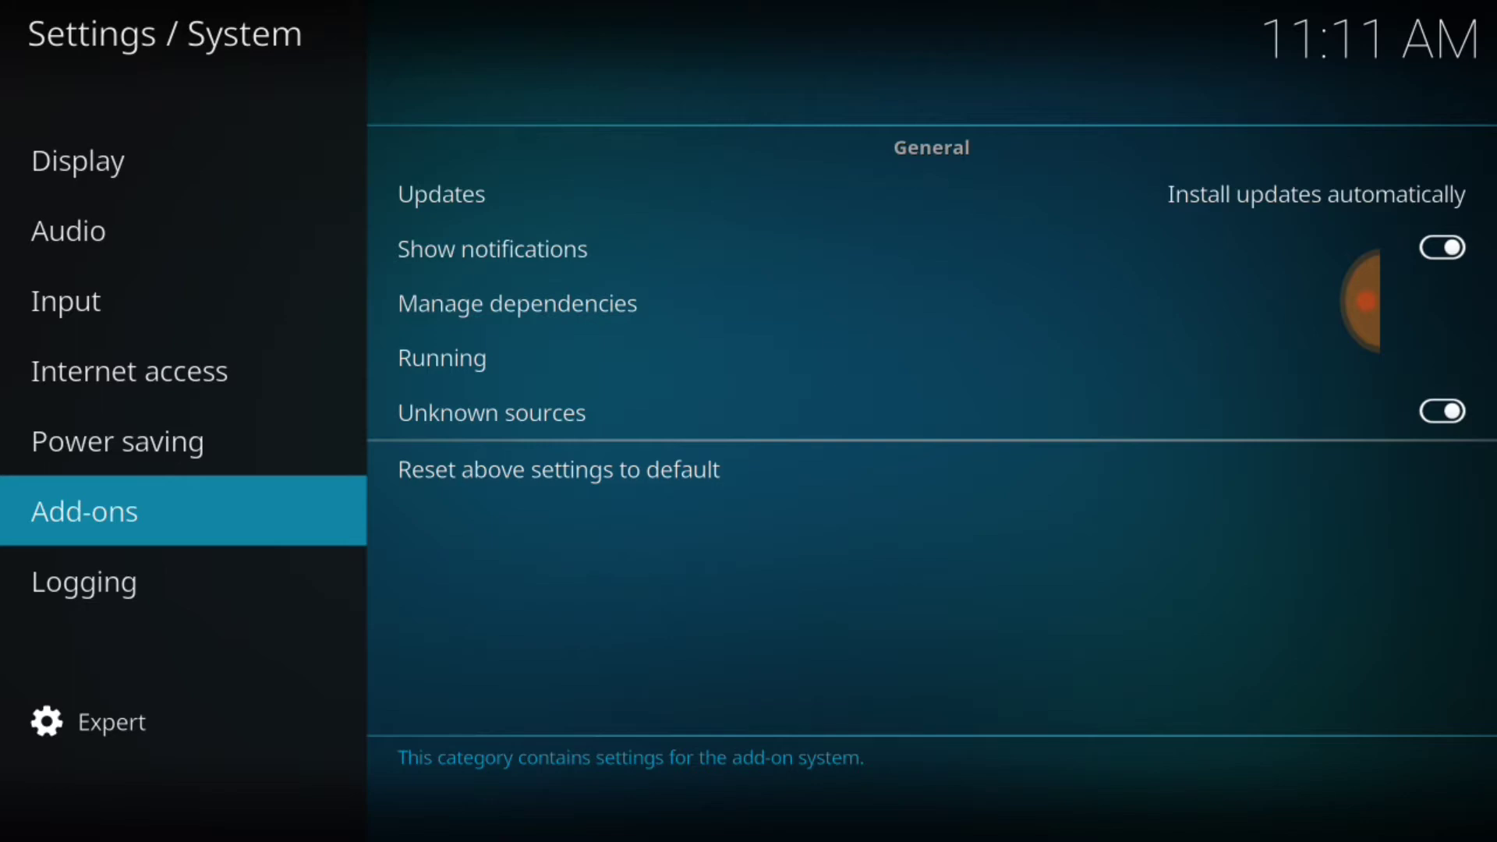
pyautogui.click(1442, 412)
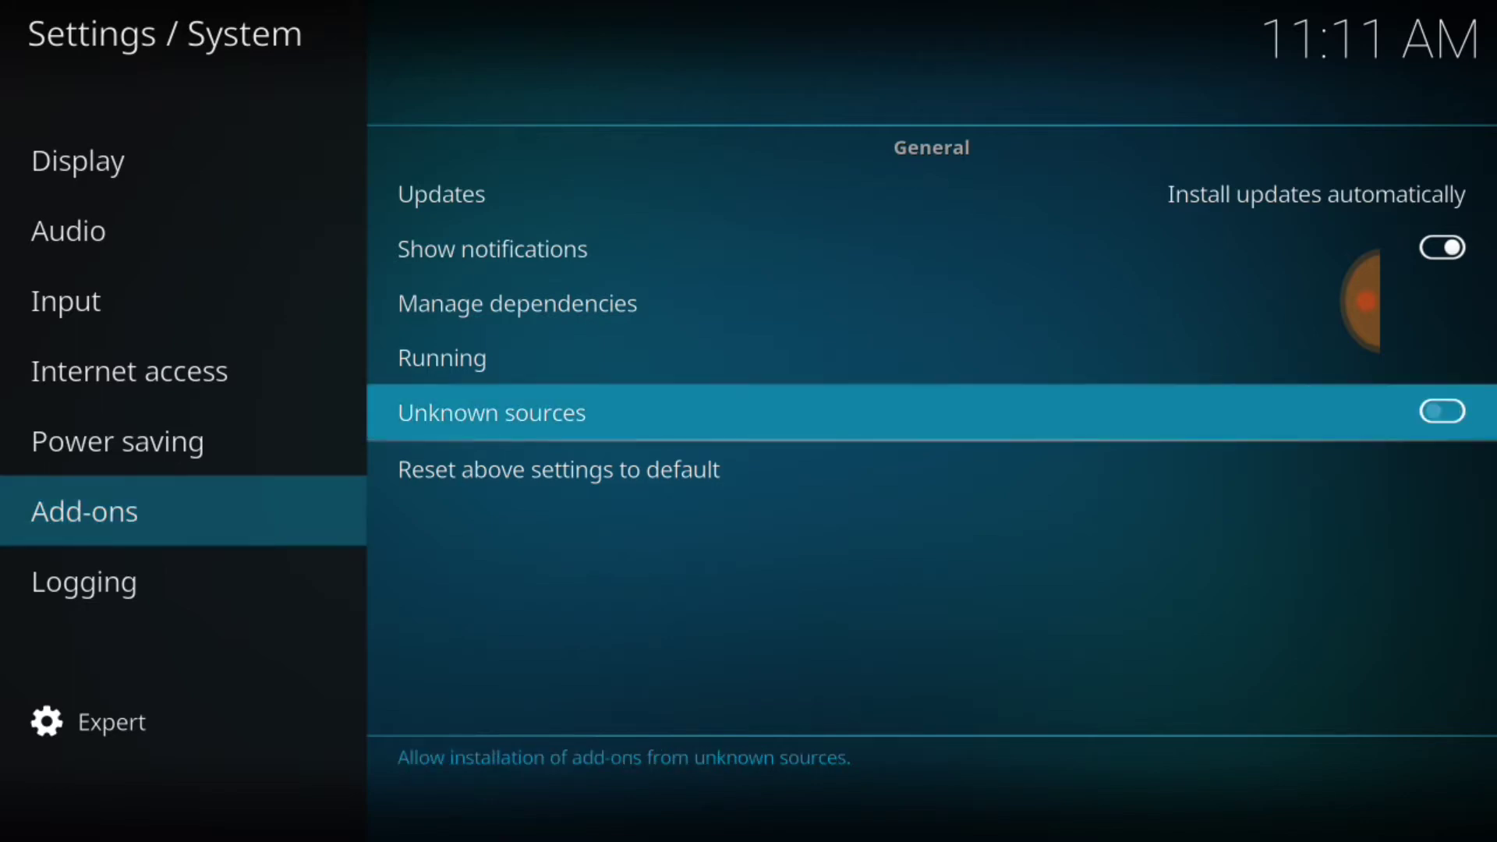
pyautogui.press('Return')
pyautogui.press('Left')
pyautogui.press('Return')
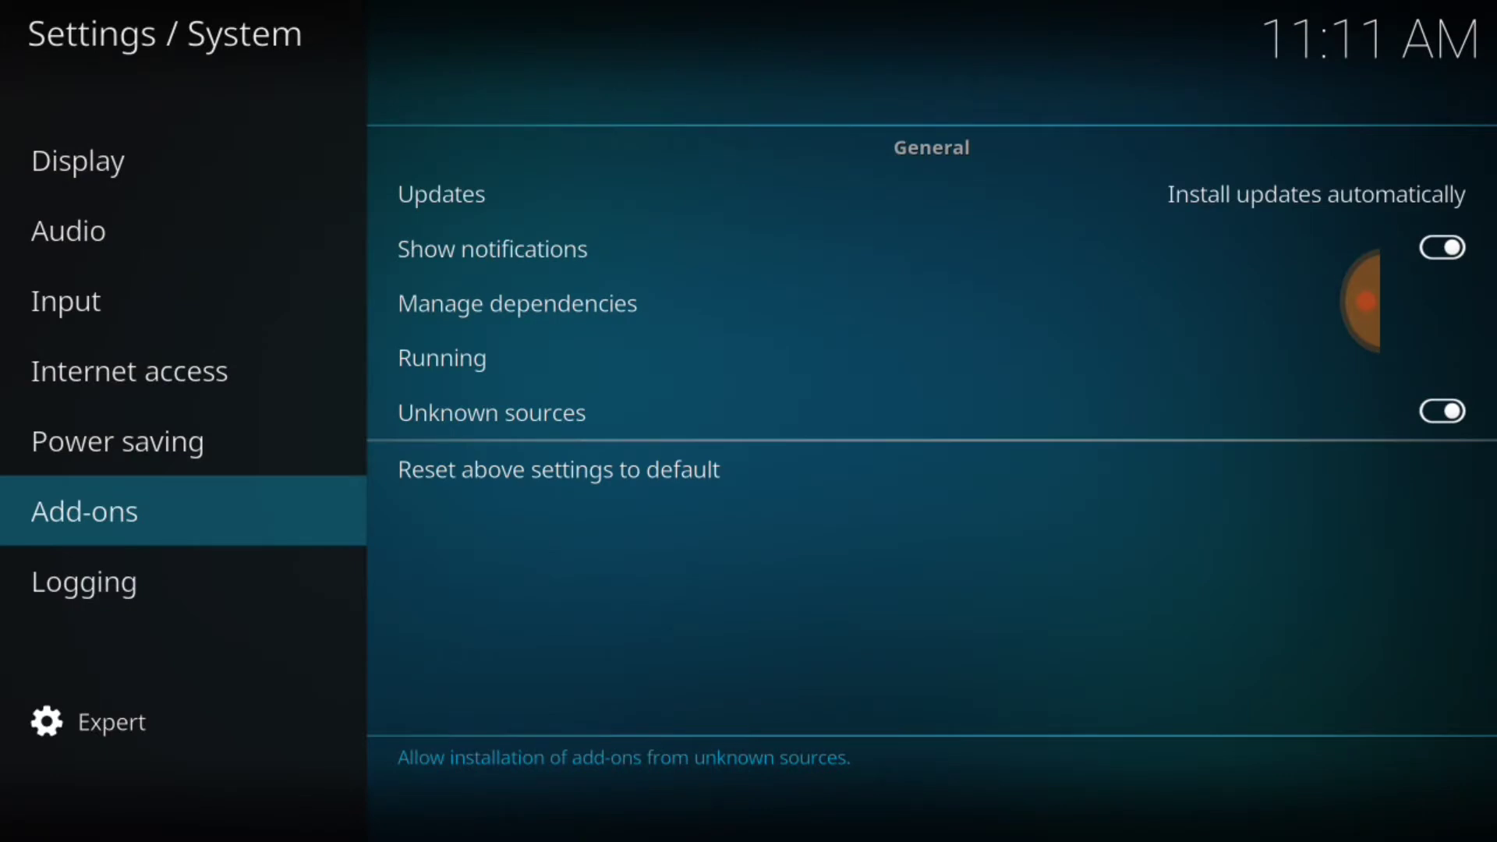
pyautogui.press('Escape')
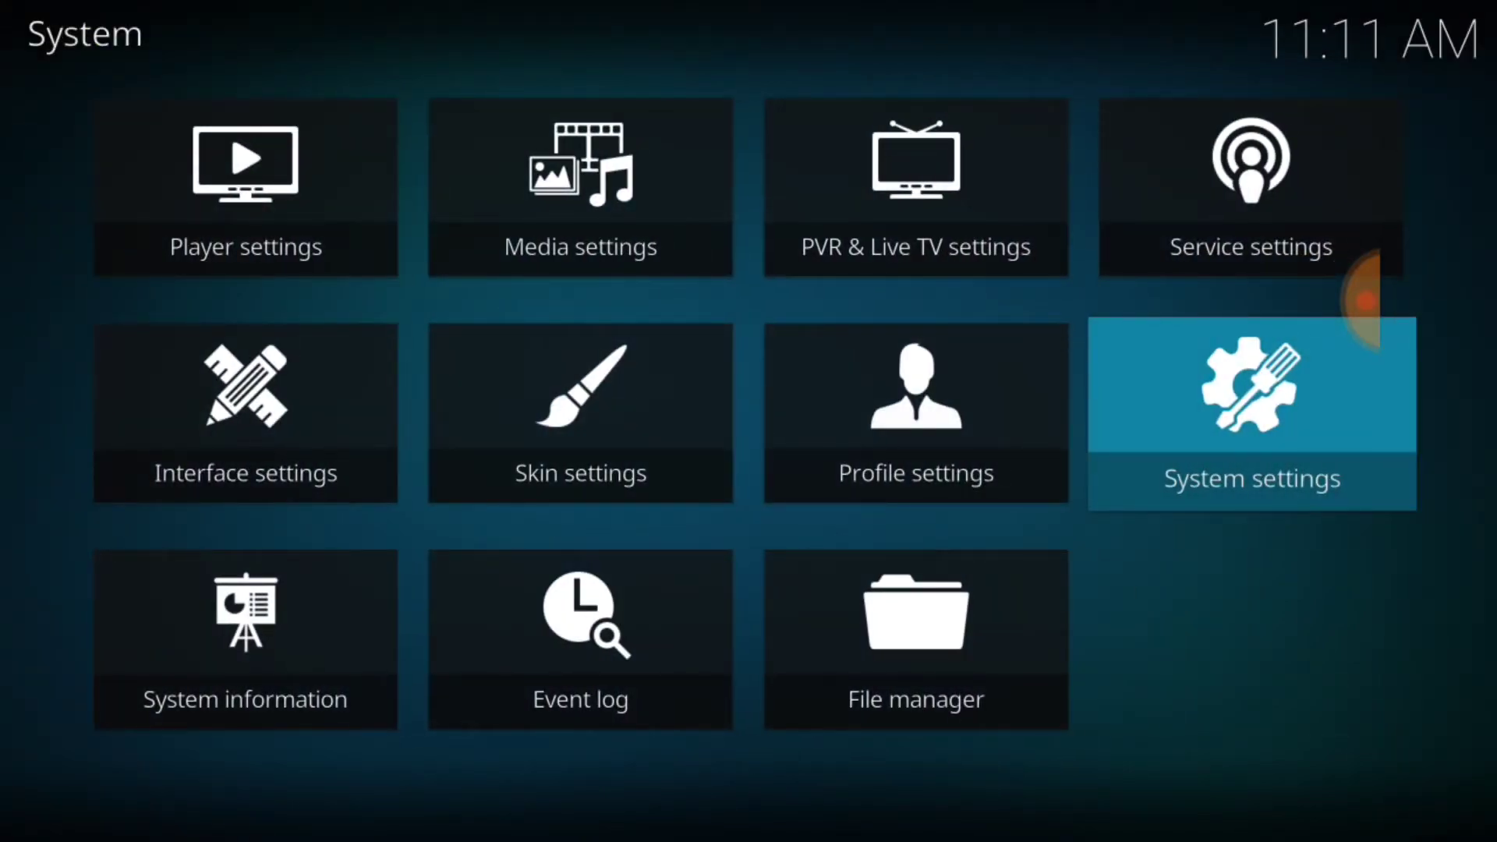
# Go to the File manager and choose Add source at the bottom of its list.
pyautogui.press('Down')
pyautogui.press('Return')
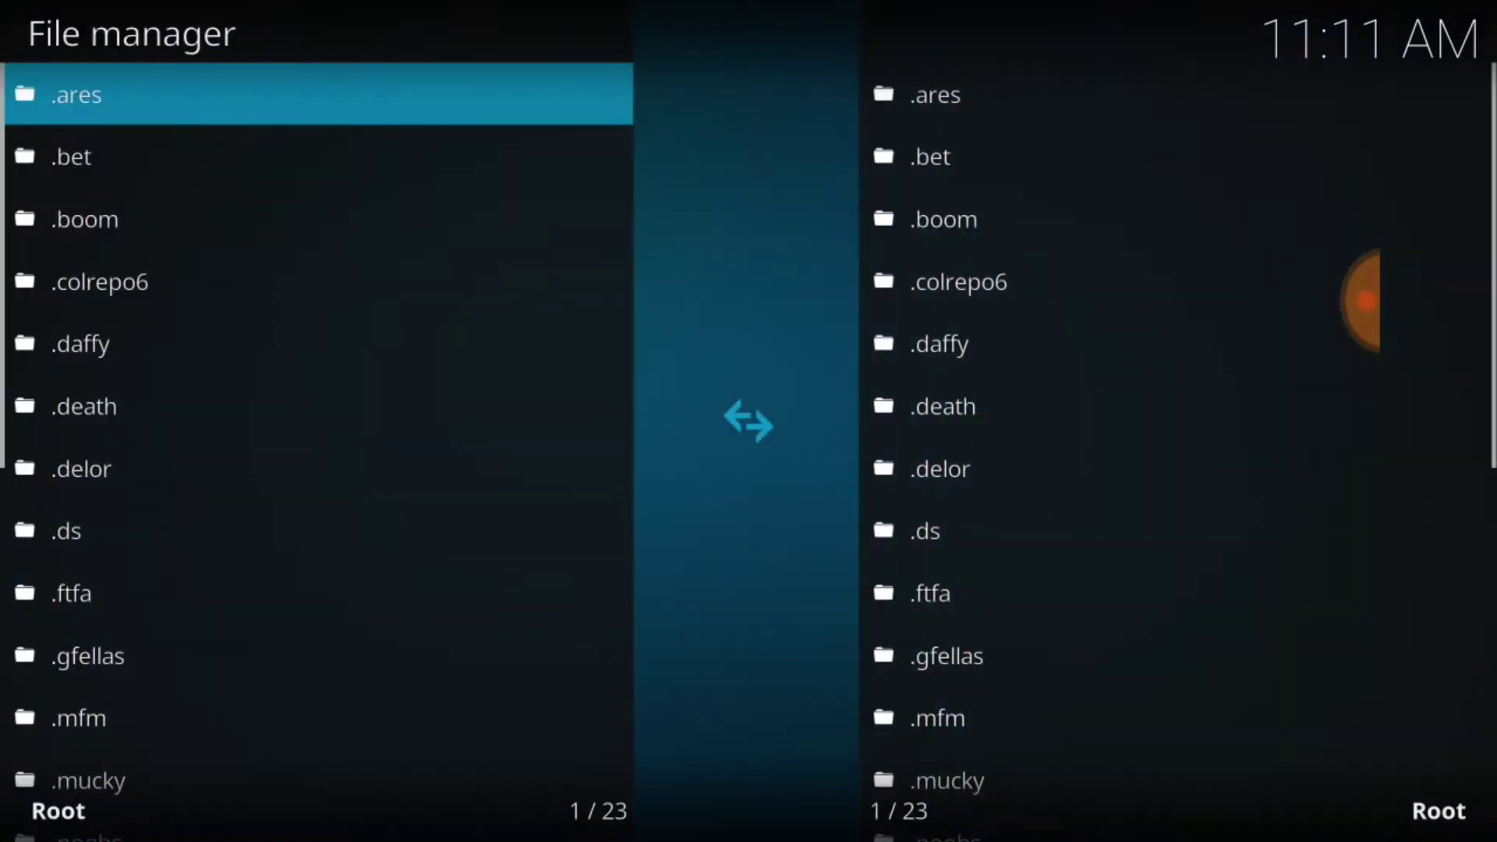
pyautogui.press('Down')
pyautogui.press('Down')
pyautogui.press('Down')
pyautogui.press('Down')
pyautogui.press('Down')
pyautogui.press('Down')
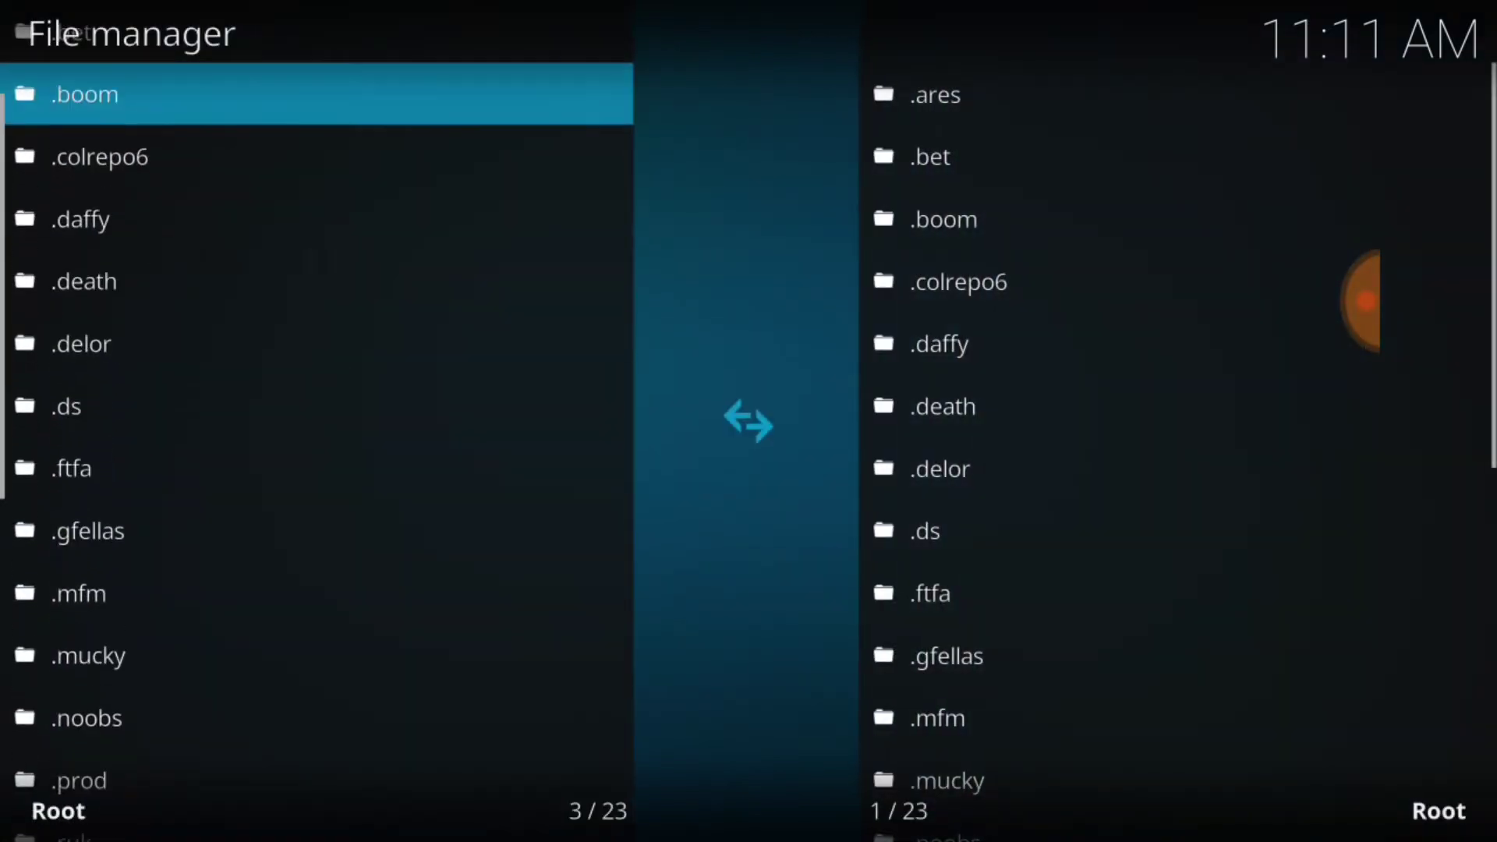
pyautogui.press('Down')
pyautogui.press('Down')
pyautogui.press('Down')
pyautogui.press('Down')
pyautogui.press('Down')
pyautogui.press('Down')
pyautogui.press('Down')
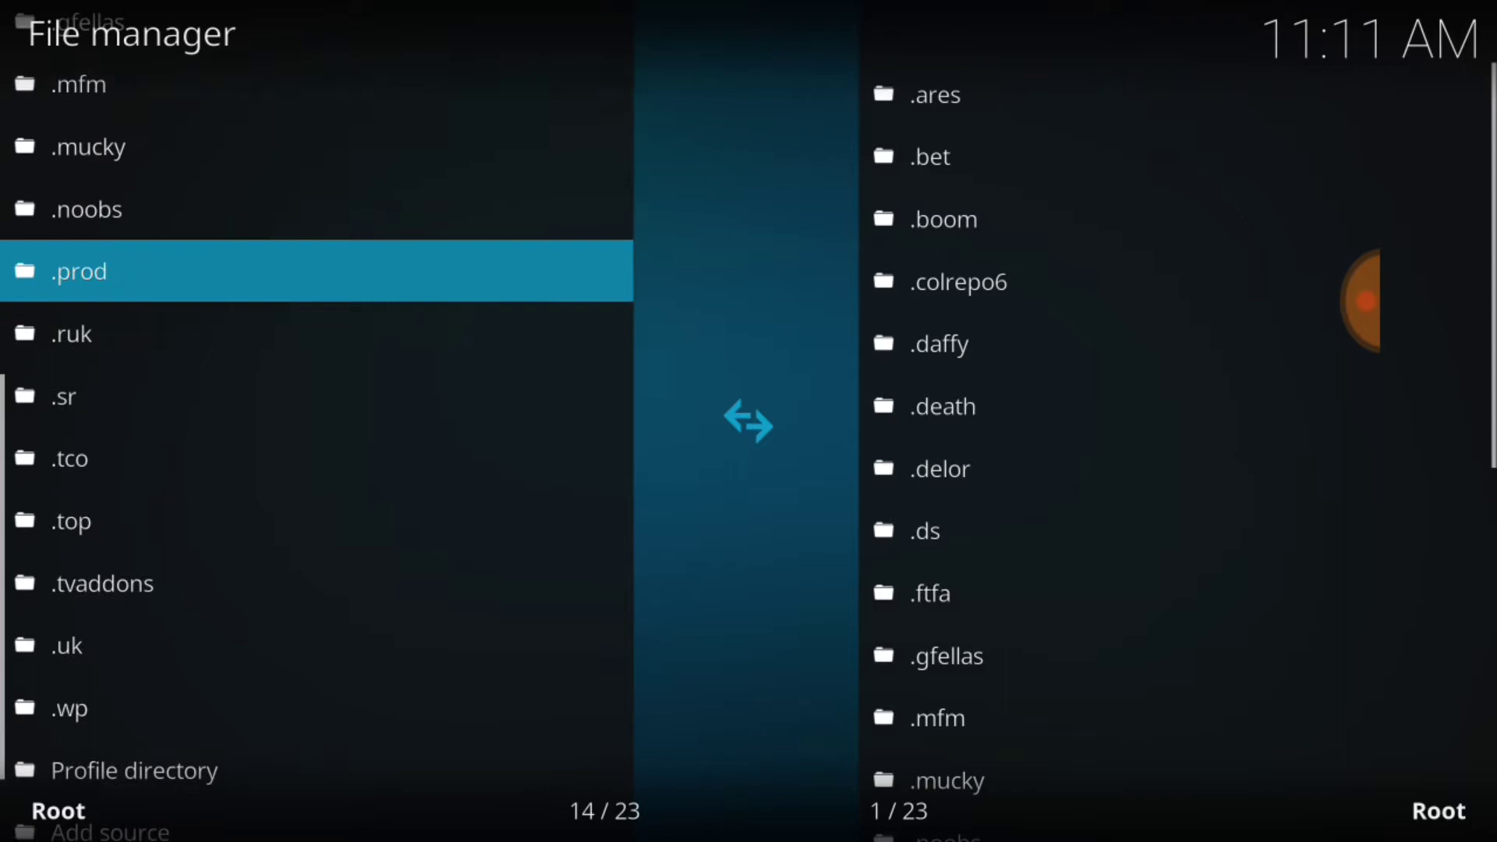
pyautogui.press('Up')
pyautogui.press('Down')
pyautogui.press('Down')
pyautogui.press('Down')
pyautogui.press('Down')
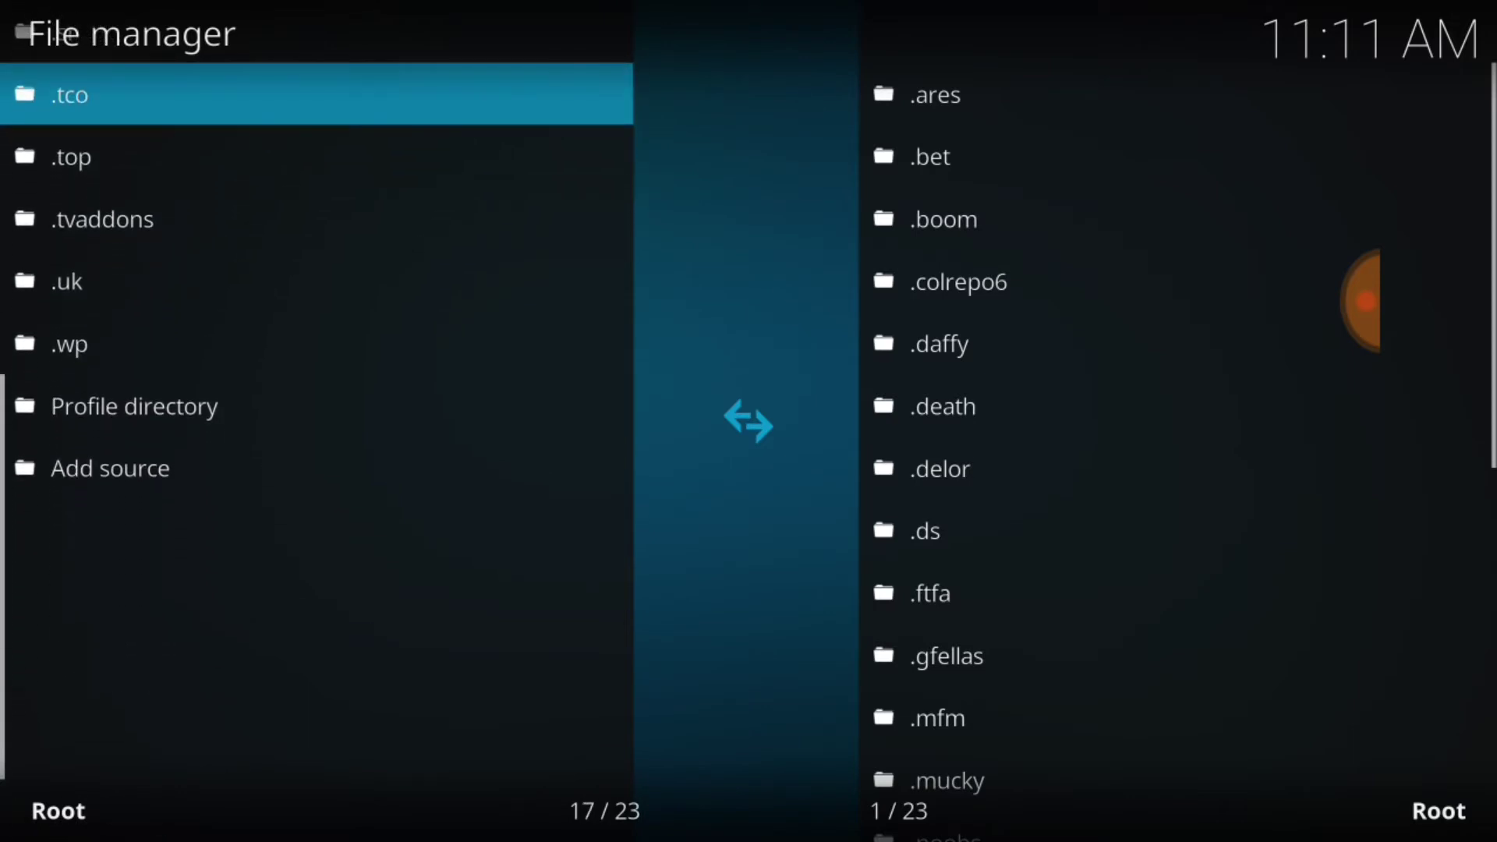
pyautogui.press('End')
pyautogui.press('Return')
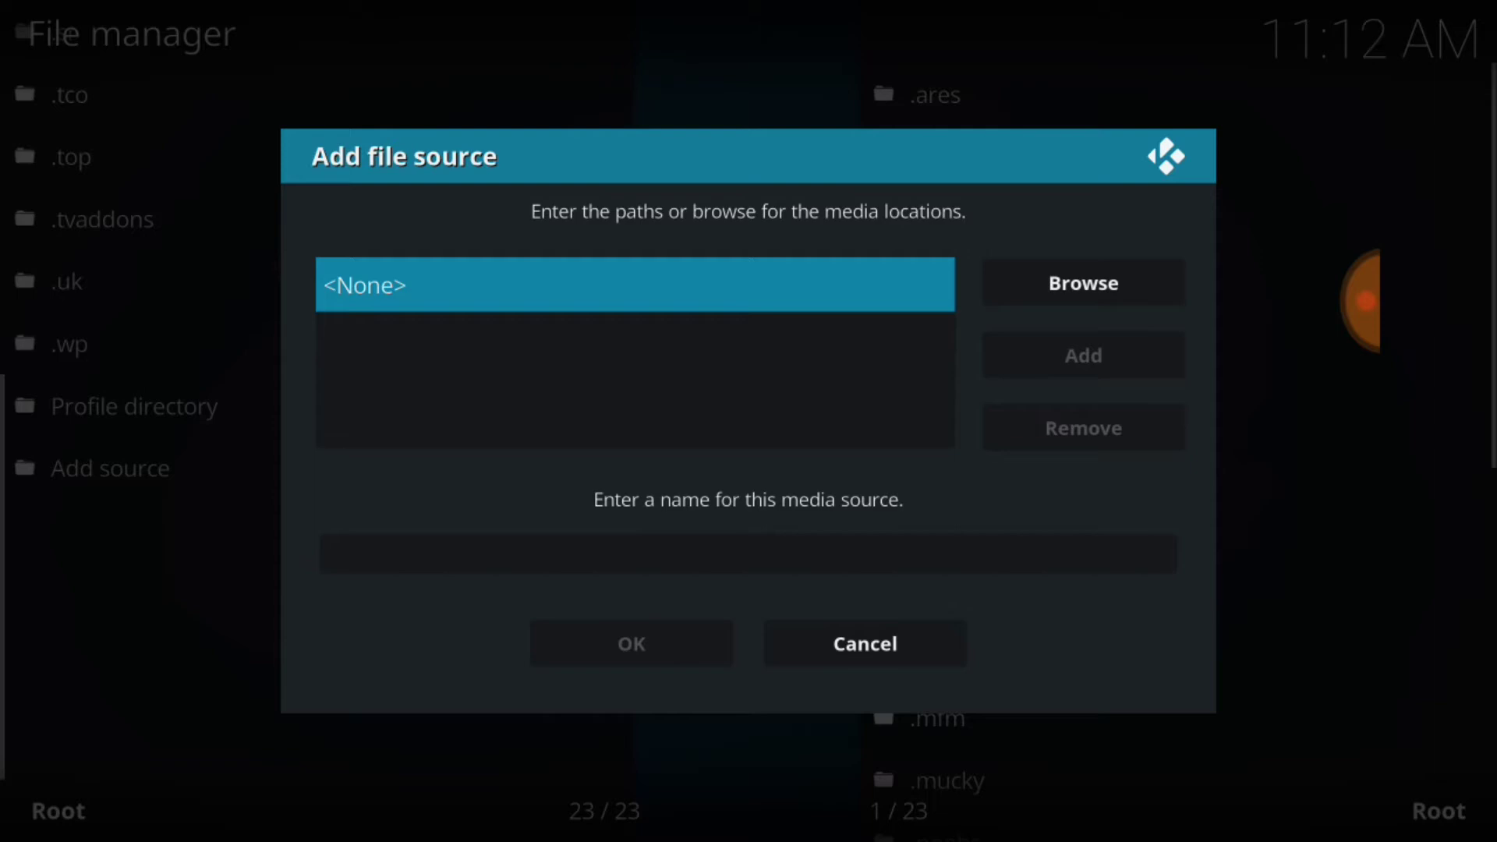
pyautogui.press('Return')
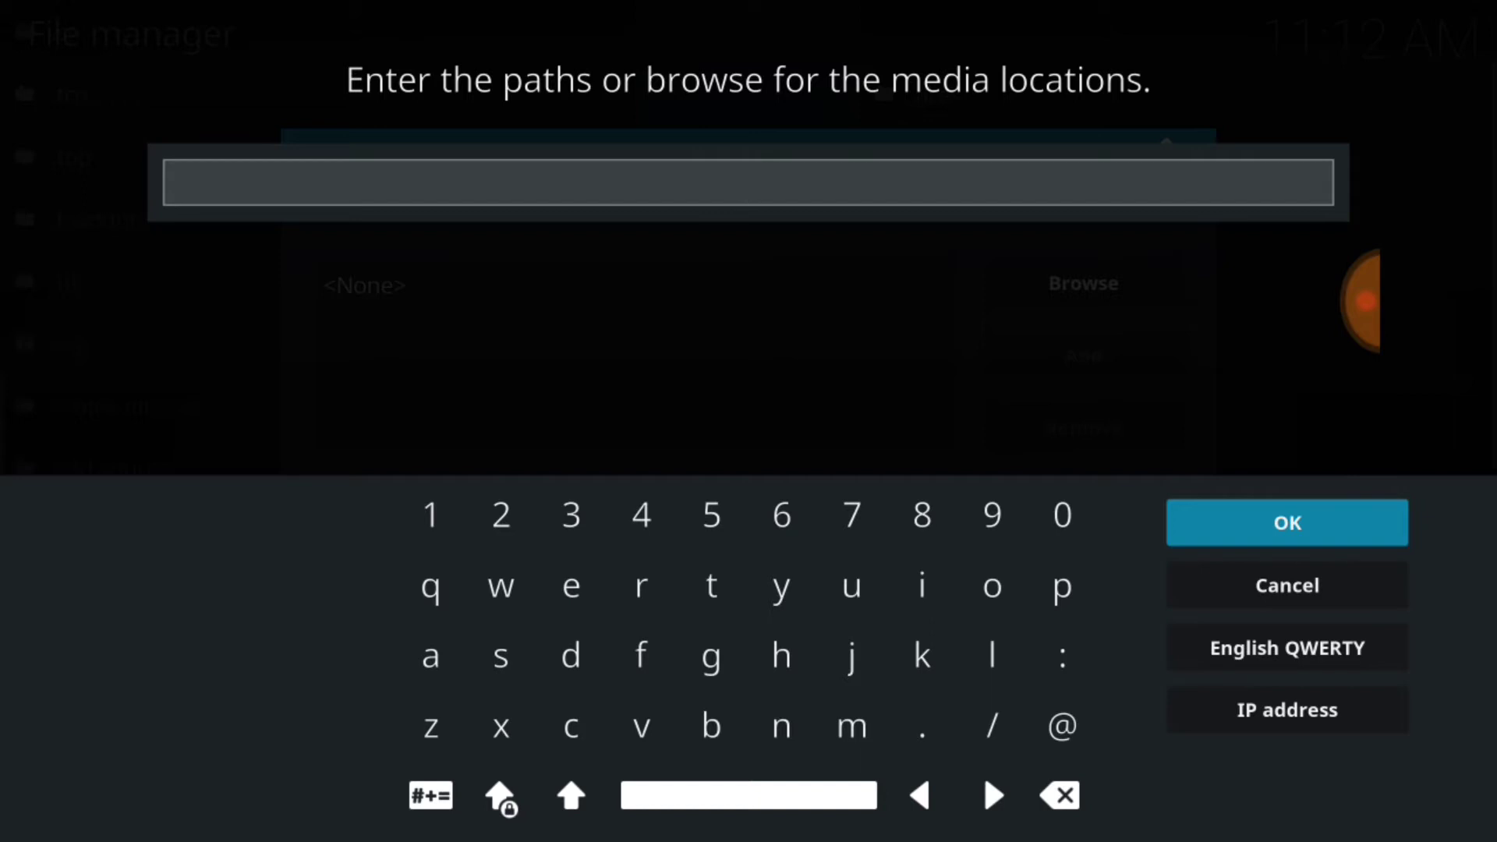
pyautogui.write('http://streamarmy.co.uk/repo')
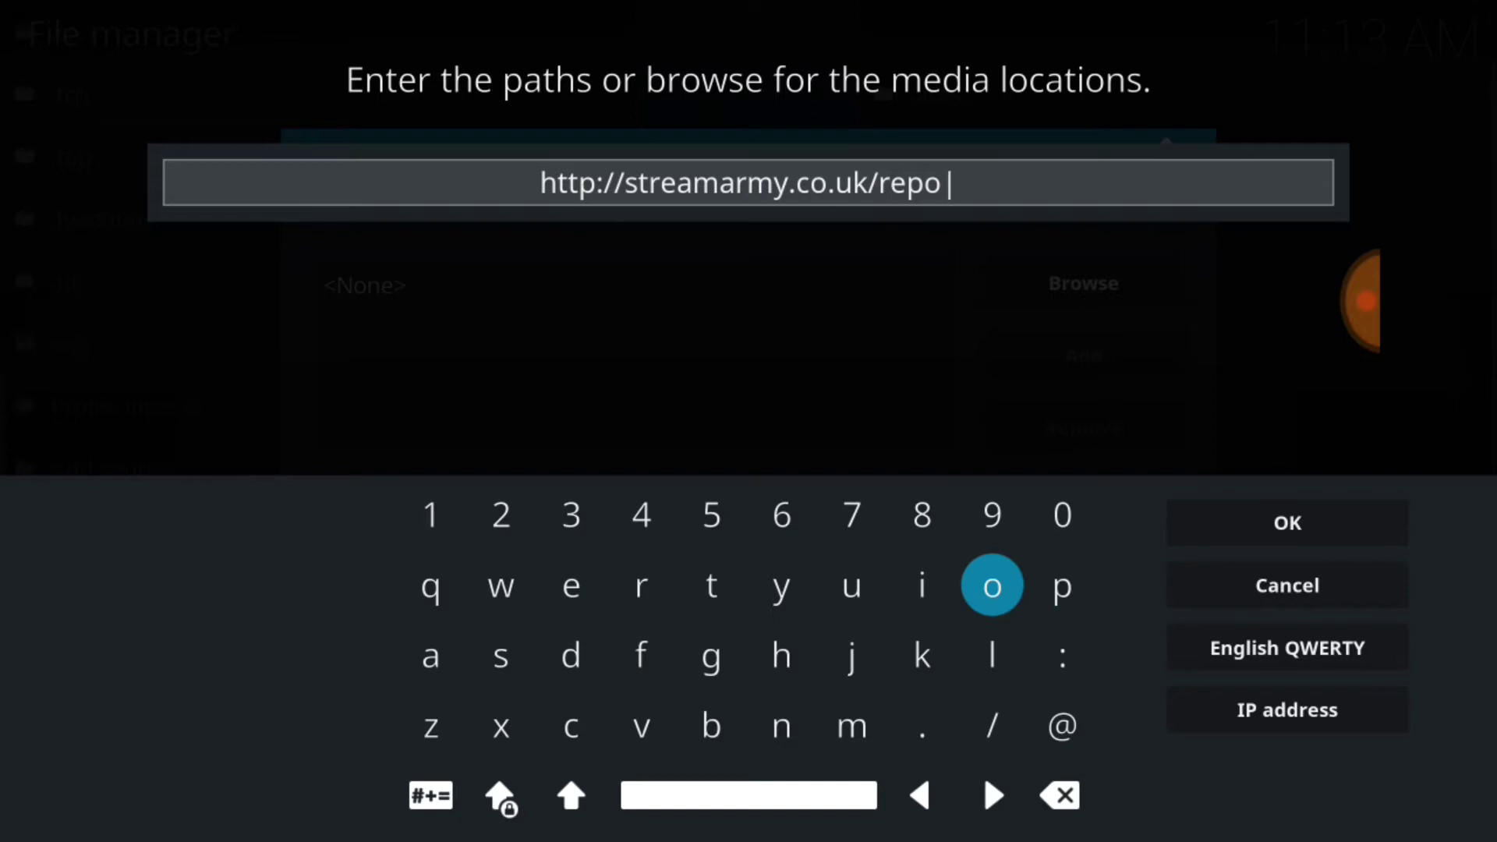
pyautogui.press('Return')
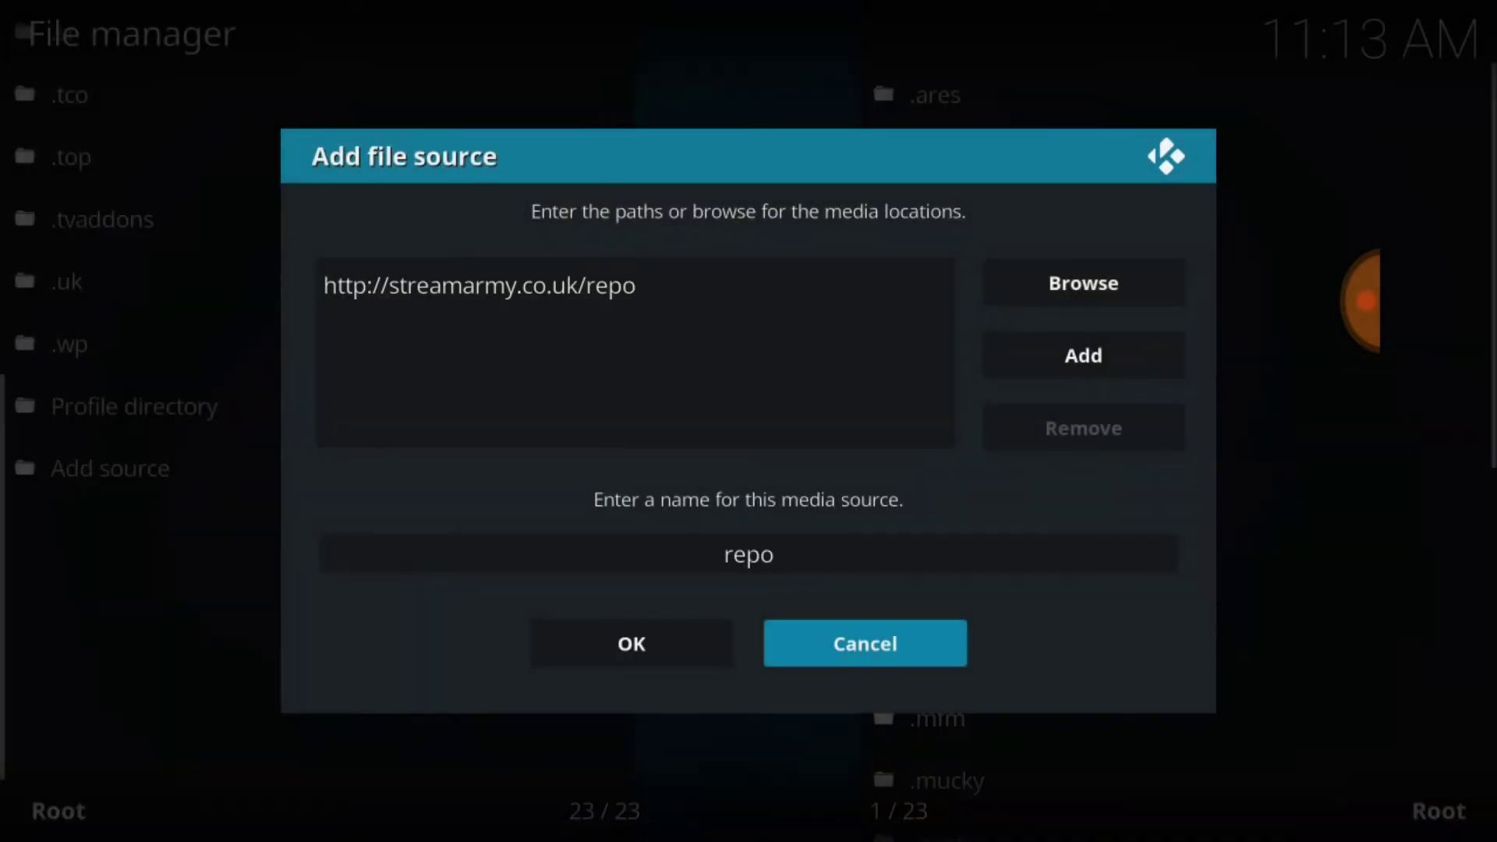
pyautogui.press('Up')
pyautogui.press('Return')
# Replace the source name with '.streamarm' and save the new file source with OK.
pyautogui.press('BackSpace')
pyautogui.press('BackSpace')
pyautogui.press('BackSpace')
pyautogui.press('BackSpace')
pyautogui.press('Up')
pyautogui.press('Left')
pyautogui.press('Left')
pyautogui.press('Return')
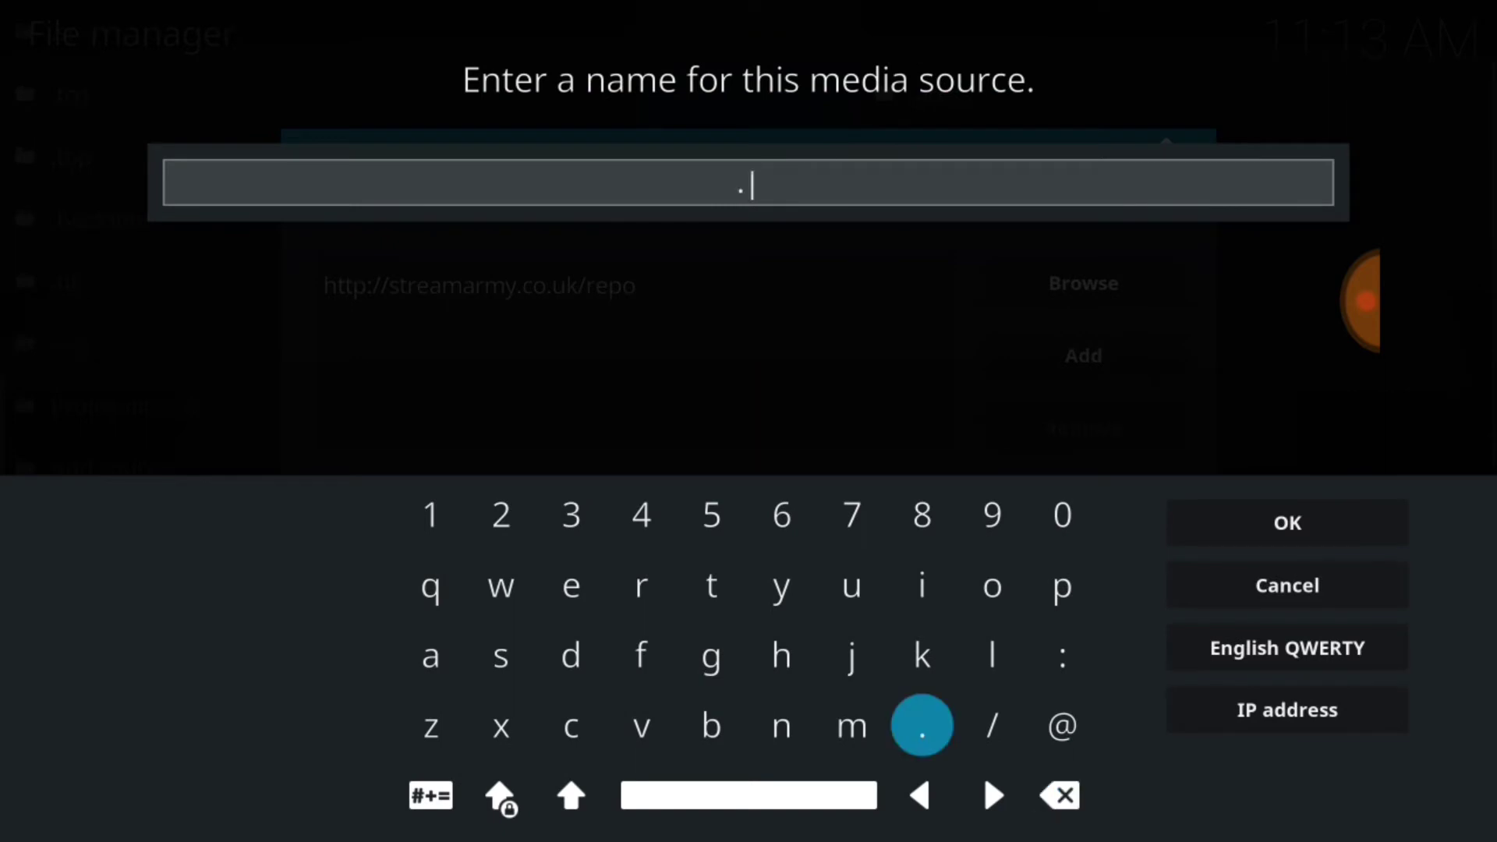
pyautogui.write('s')
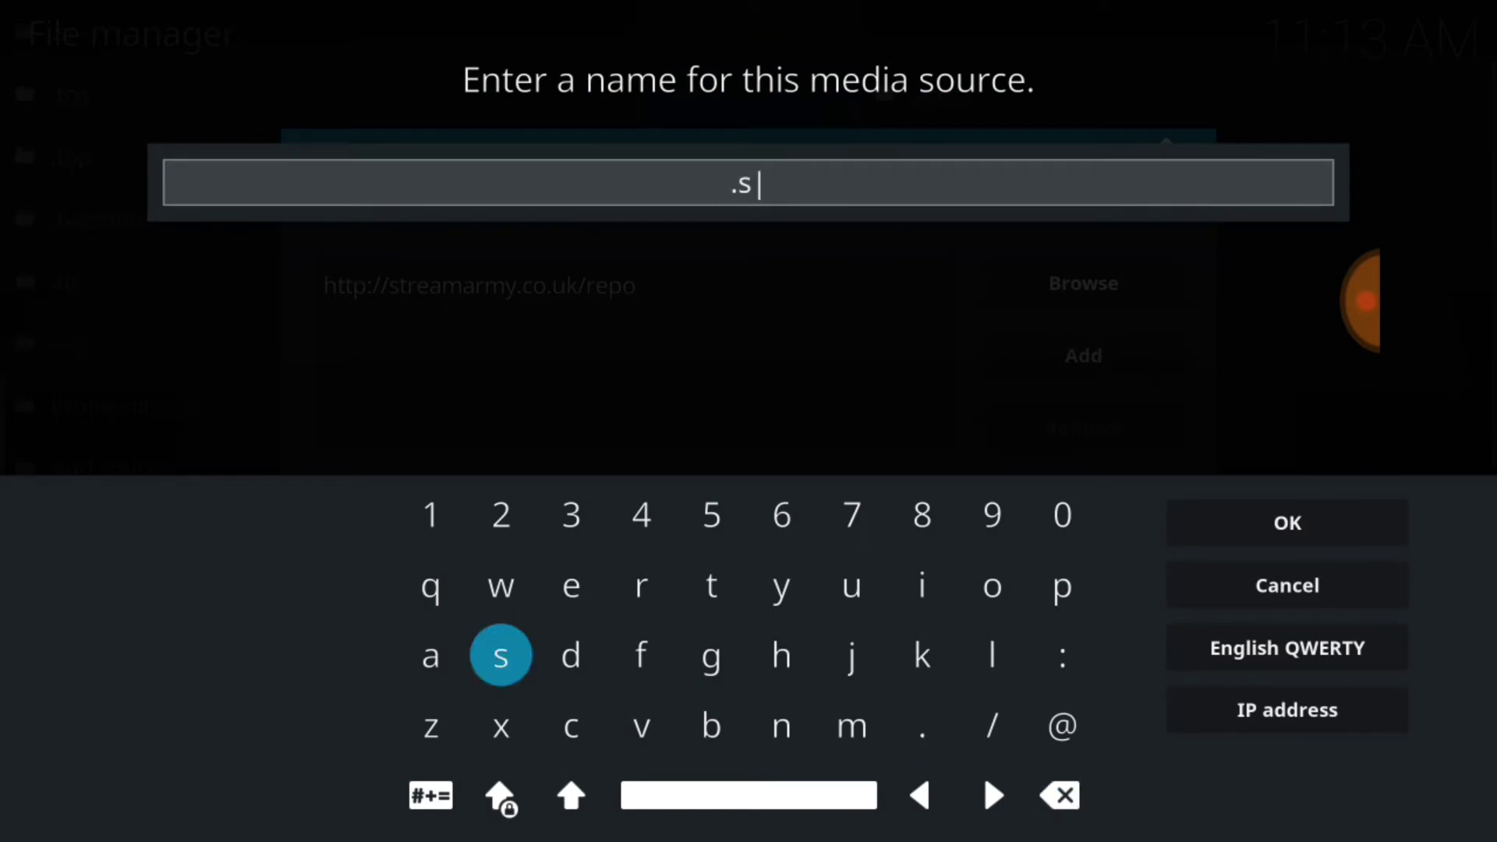
pyautogui.write('tres')
pyautogui.press('BackSpace')
pyautogui.press('BackSpace')
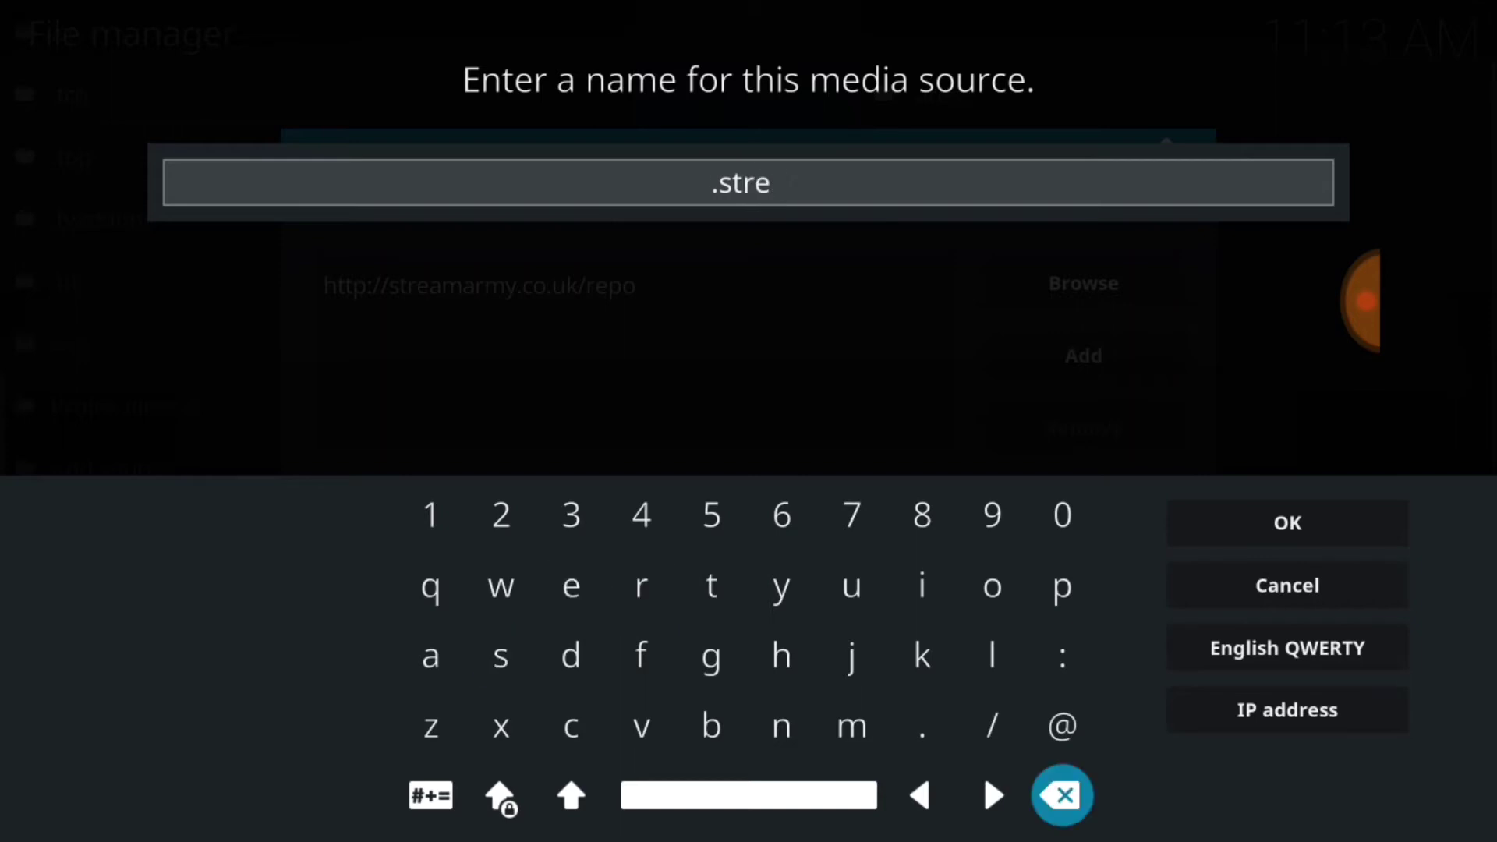
pyautogui.write('ea')
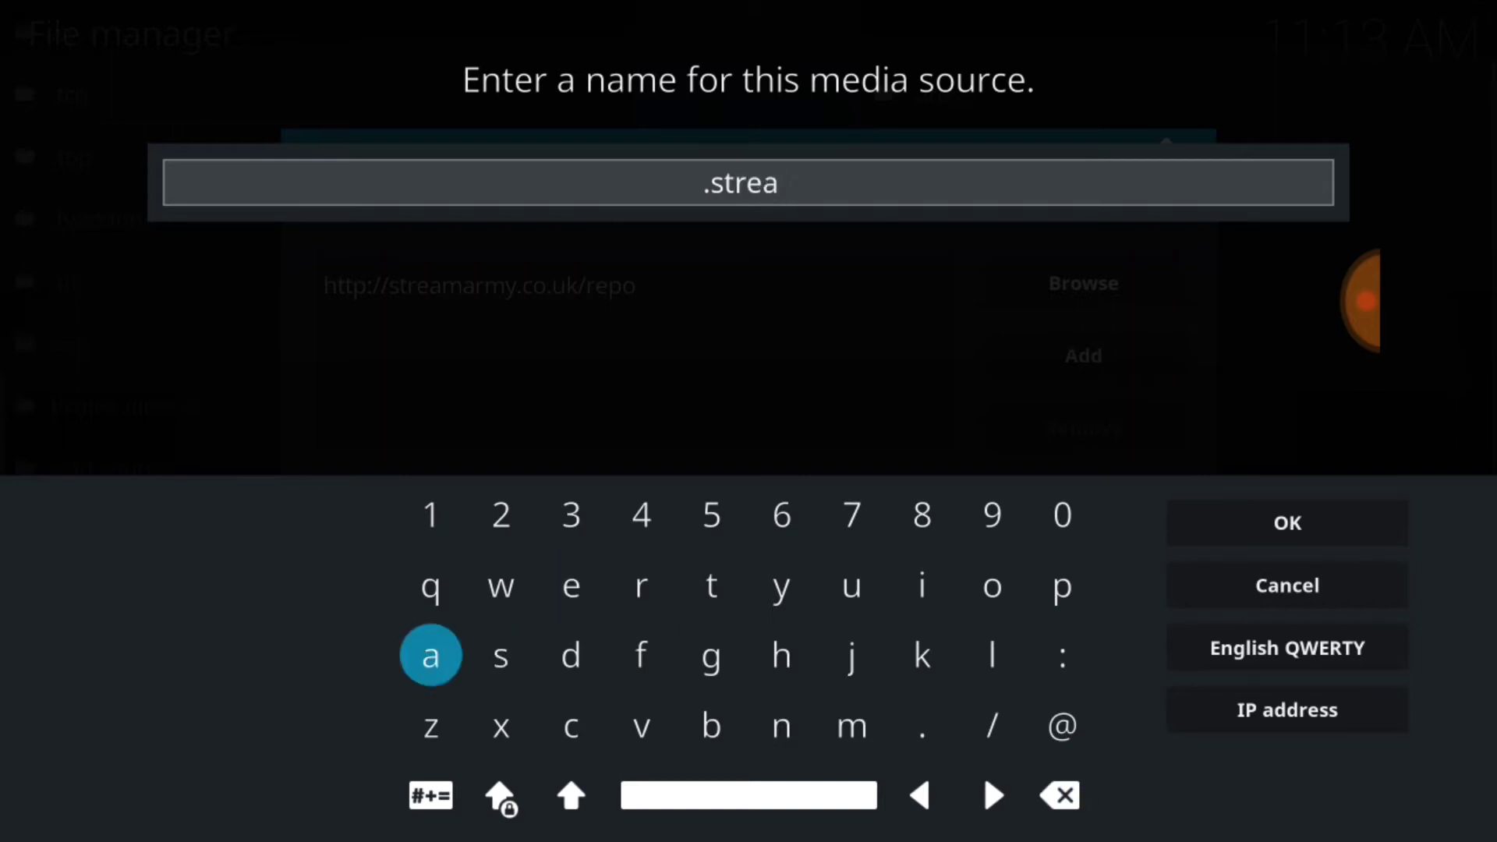
pyautogui.write('m')
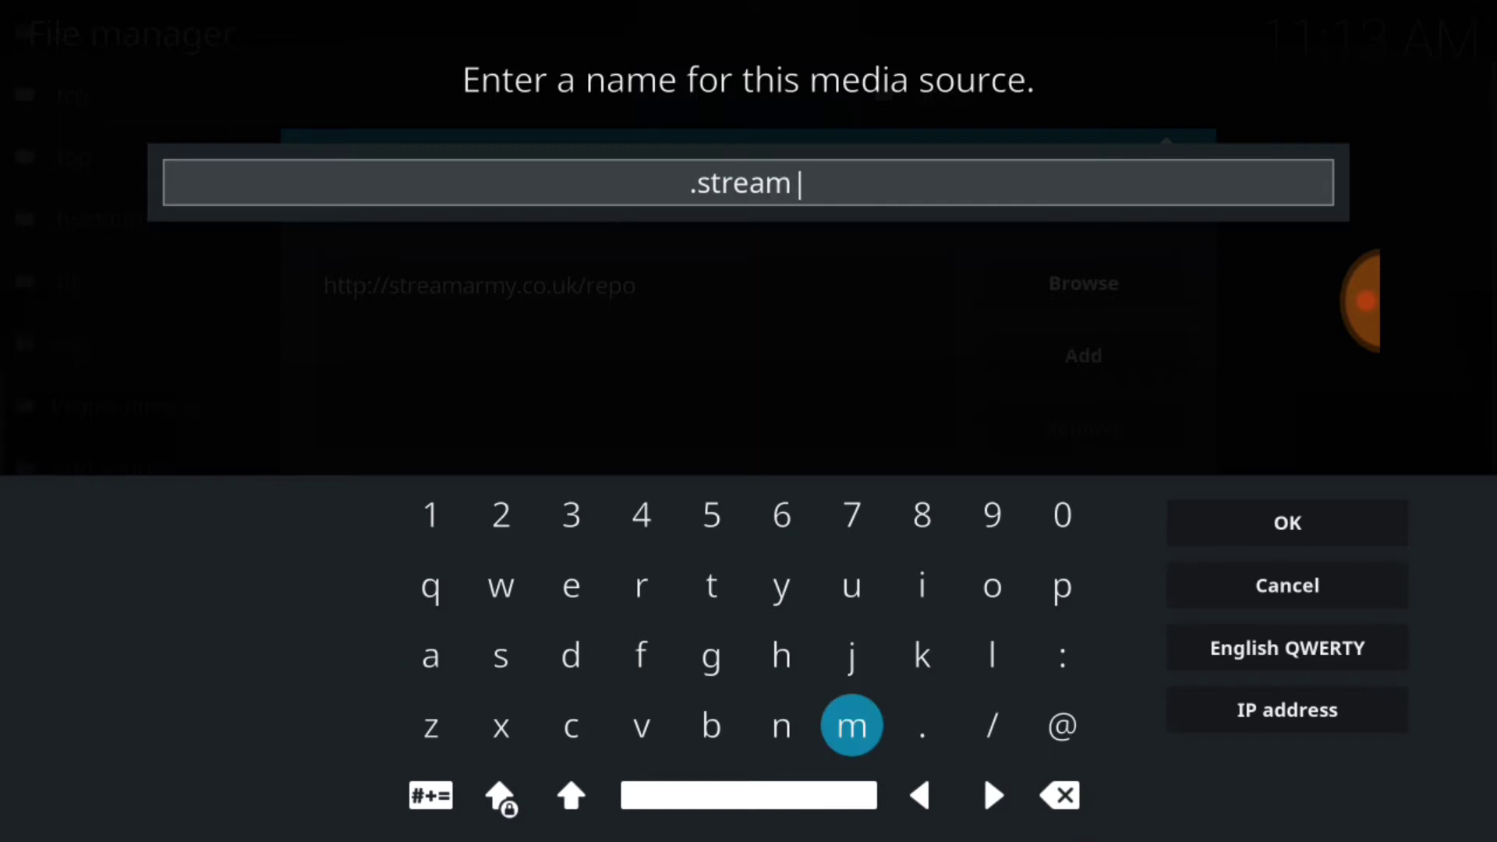
pyautogui.write('arm')
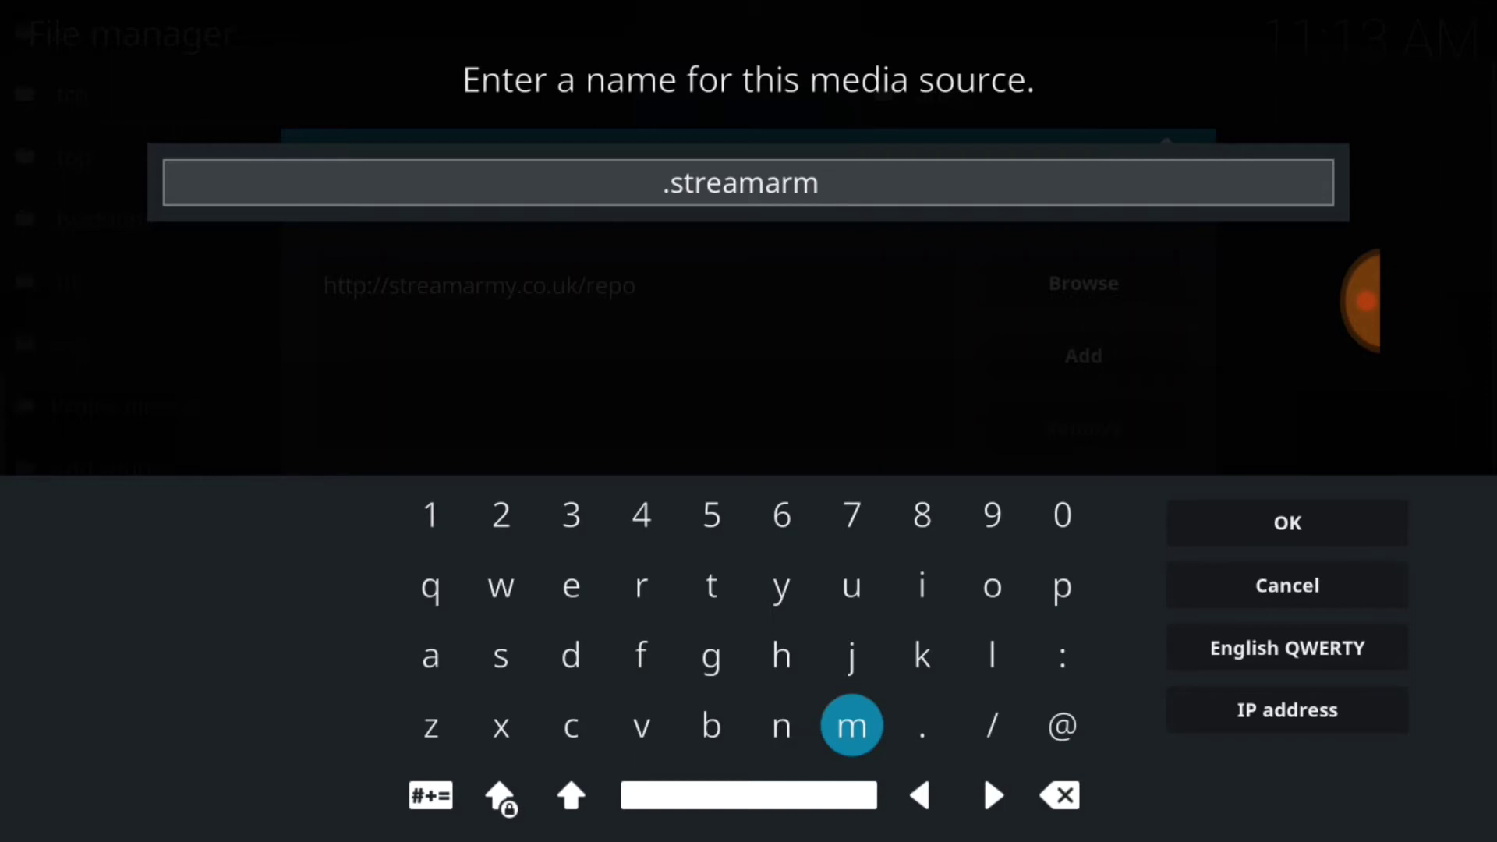
pyautogui.press('Return')
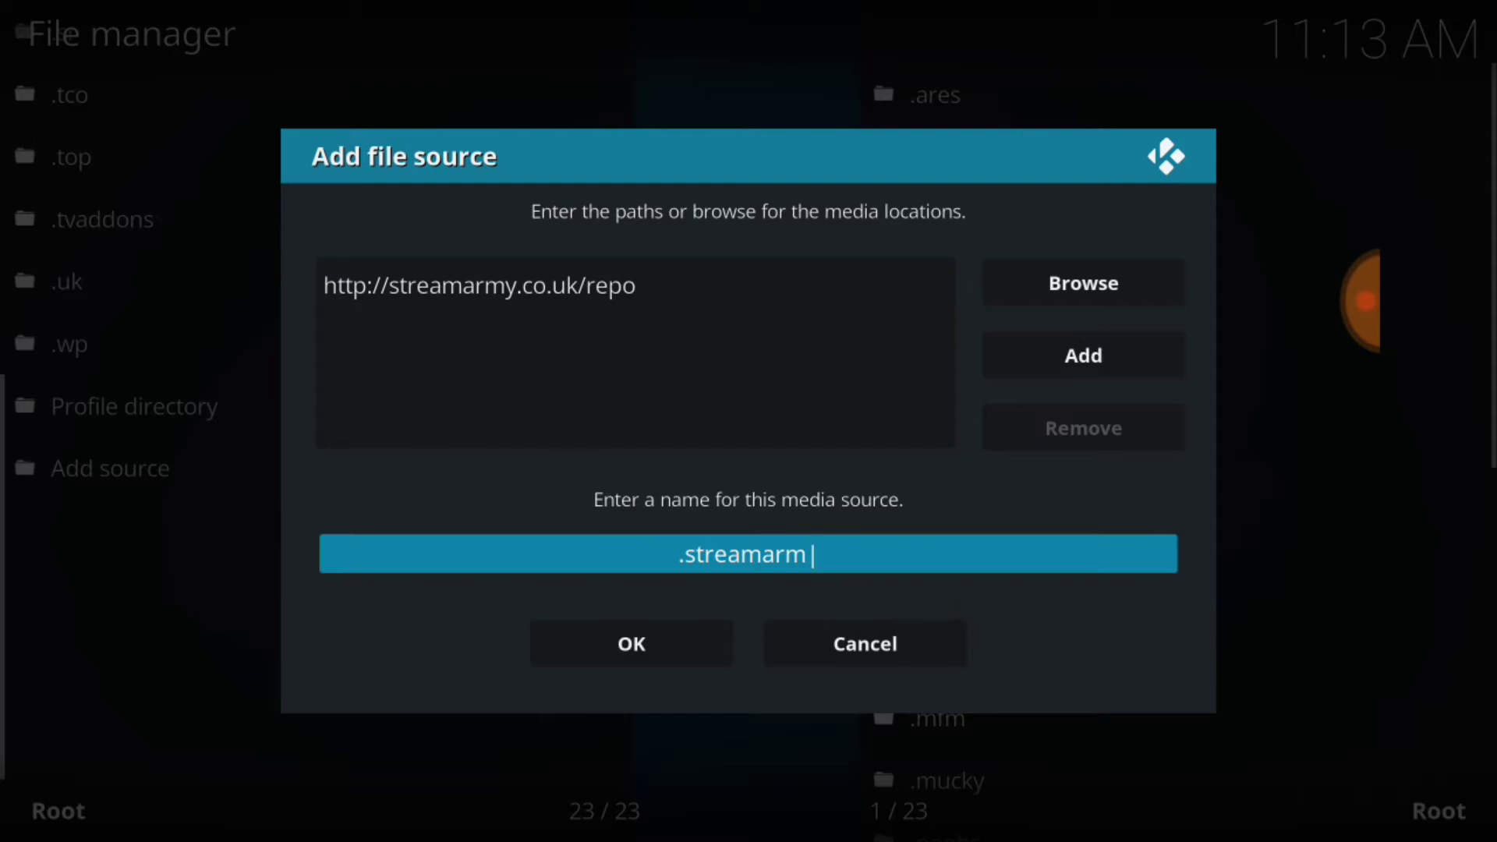
pyautogui.press('Down')
pyautogui.press('Return')
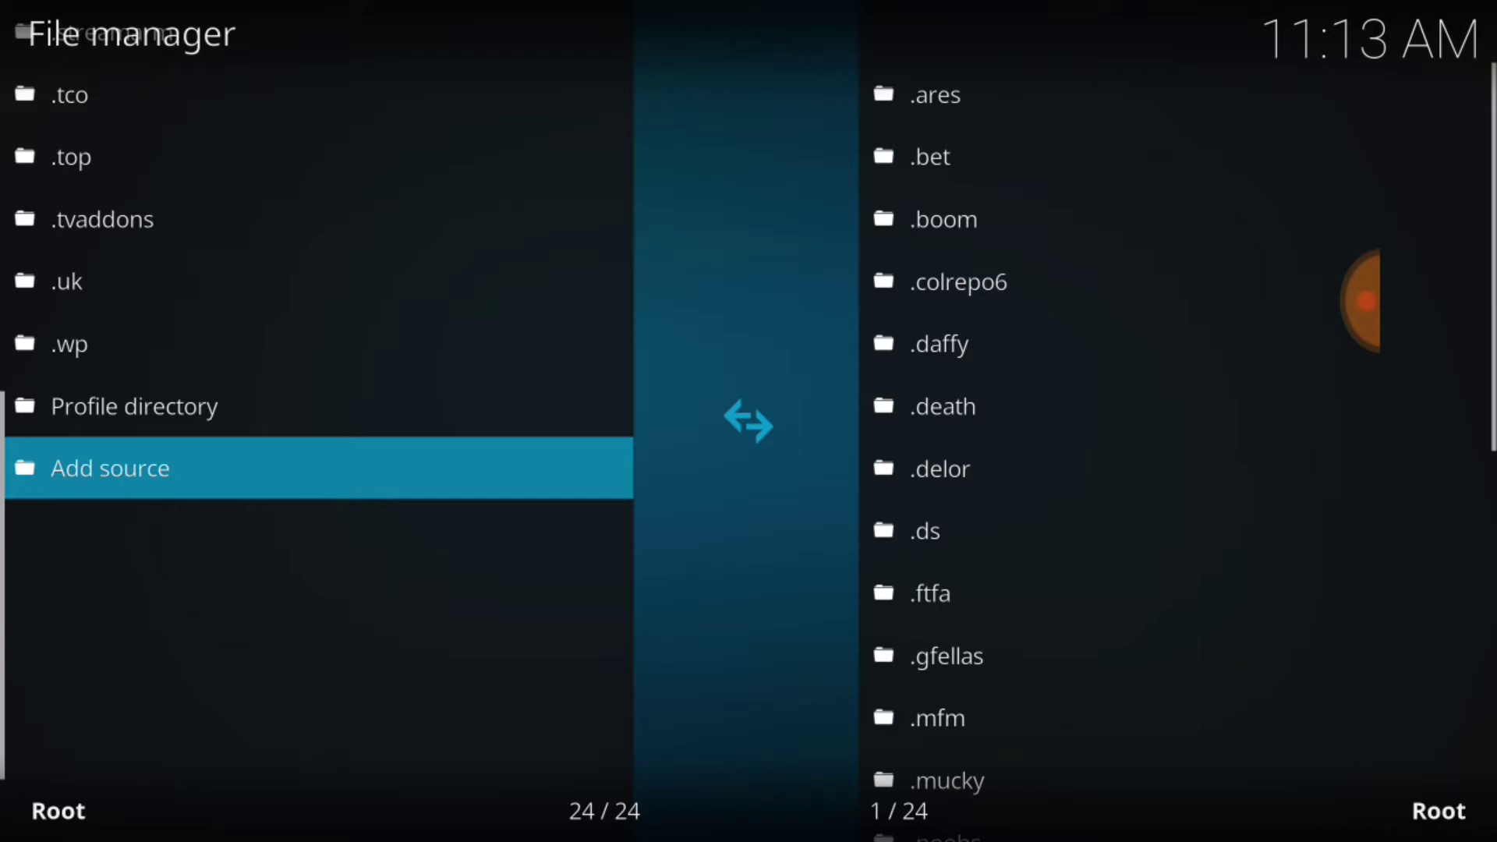
# Return from the File manager to the home screen and go into the Add-ons browser.
pyautogui.click(936, 94)
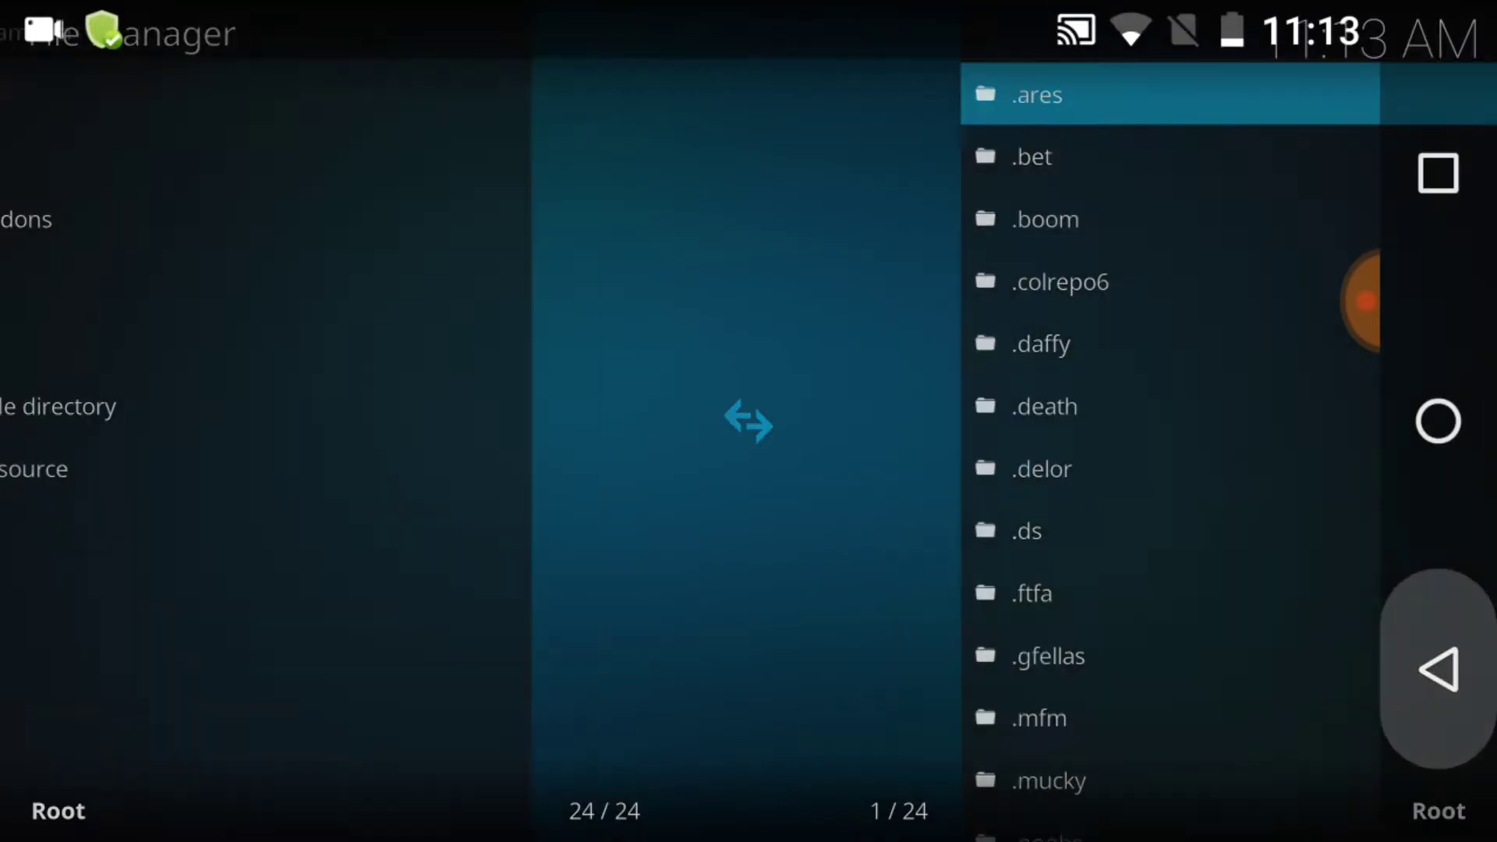
pyautogui.press('Escape')
pyautogui.press('Escape')
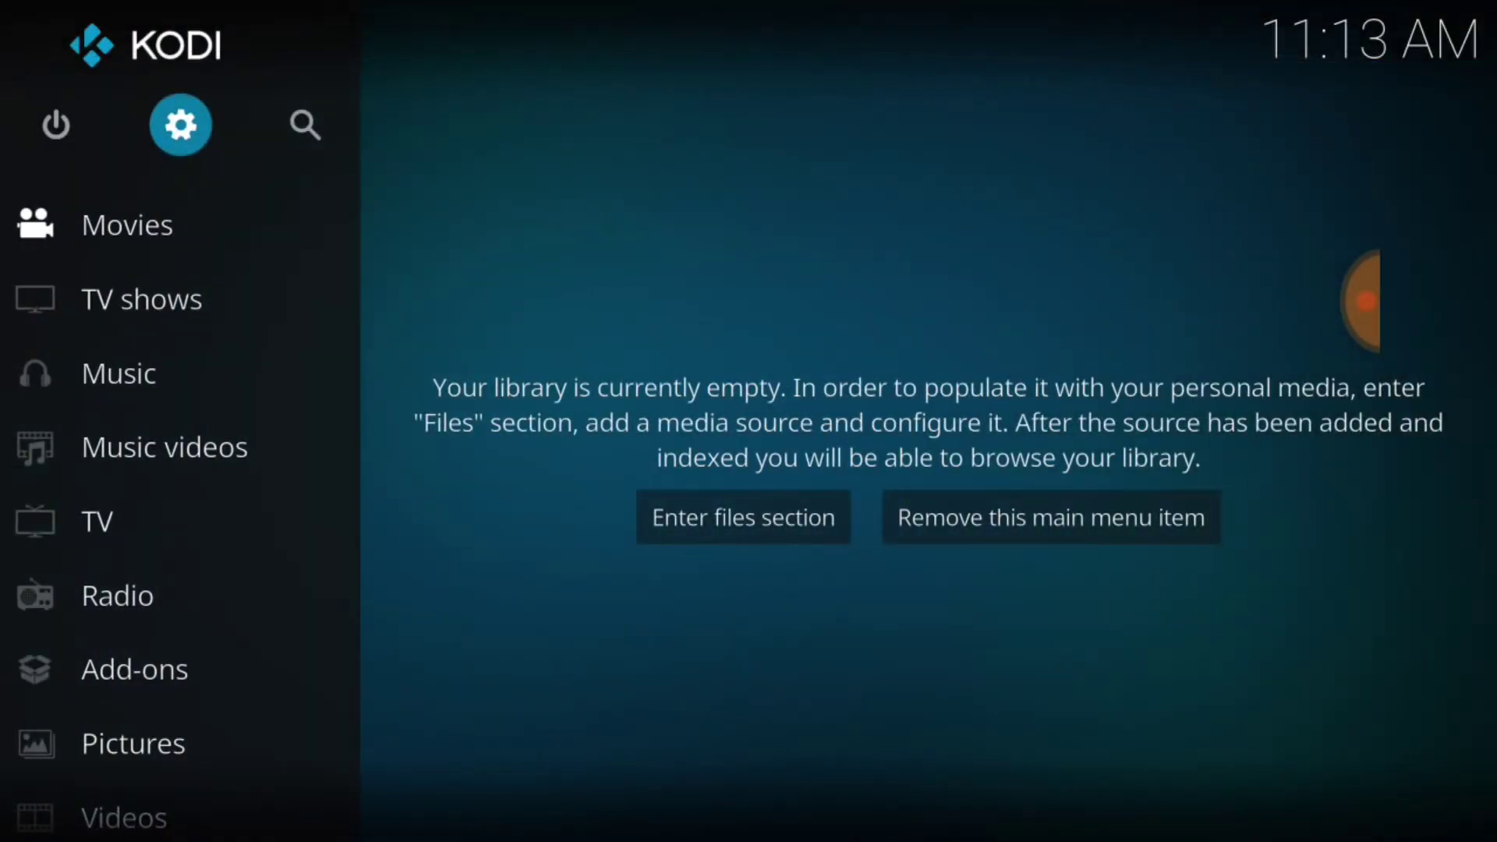
pyautogui.click(135, 669)
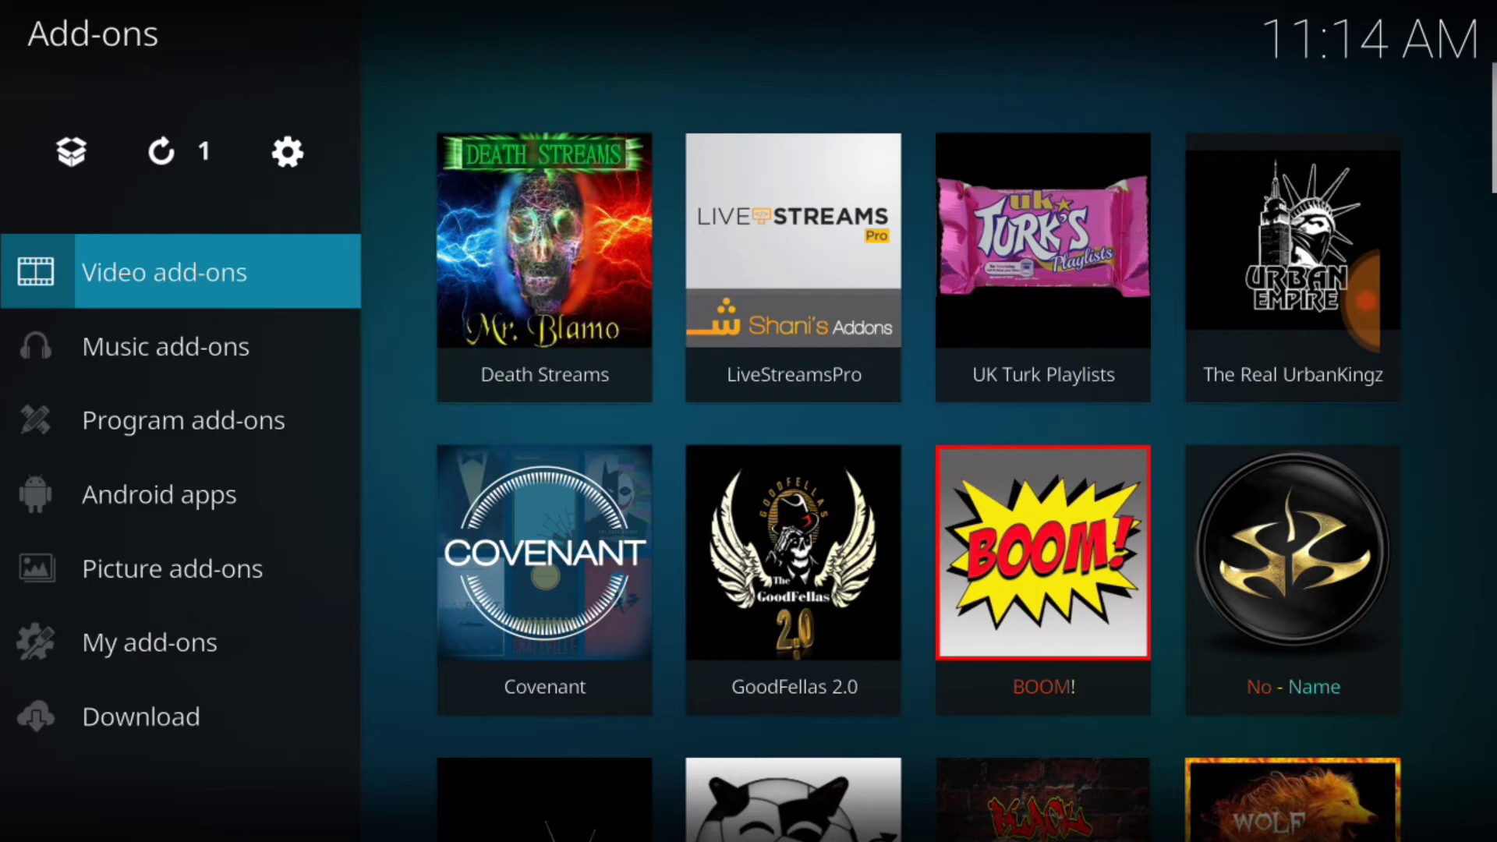
pyautogui.press('Return')
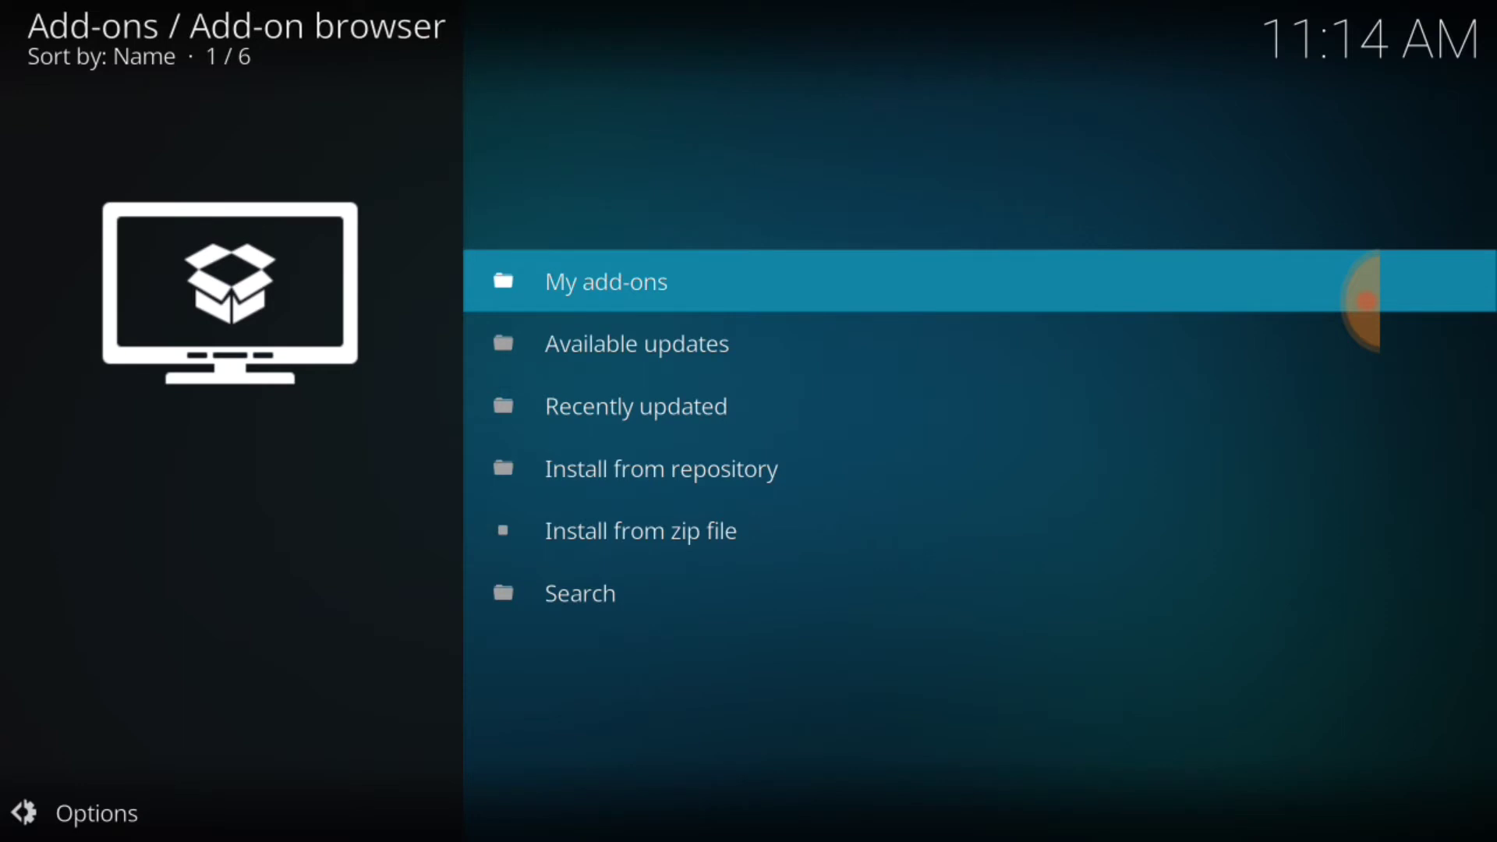
# Use Install from zip file on the .streamarm source to install repository.StreamArmy-5.1.zip.
pyautogui.press('Down')
pyautogui.press('Down')
pyautogui.press('Down')
pyautogui.press('Down')
pyautogui.press('Return')
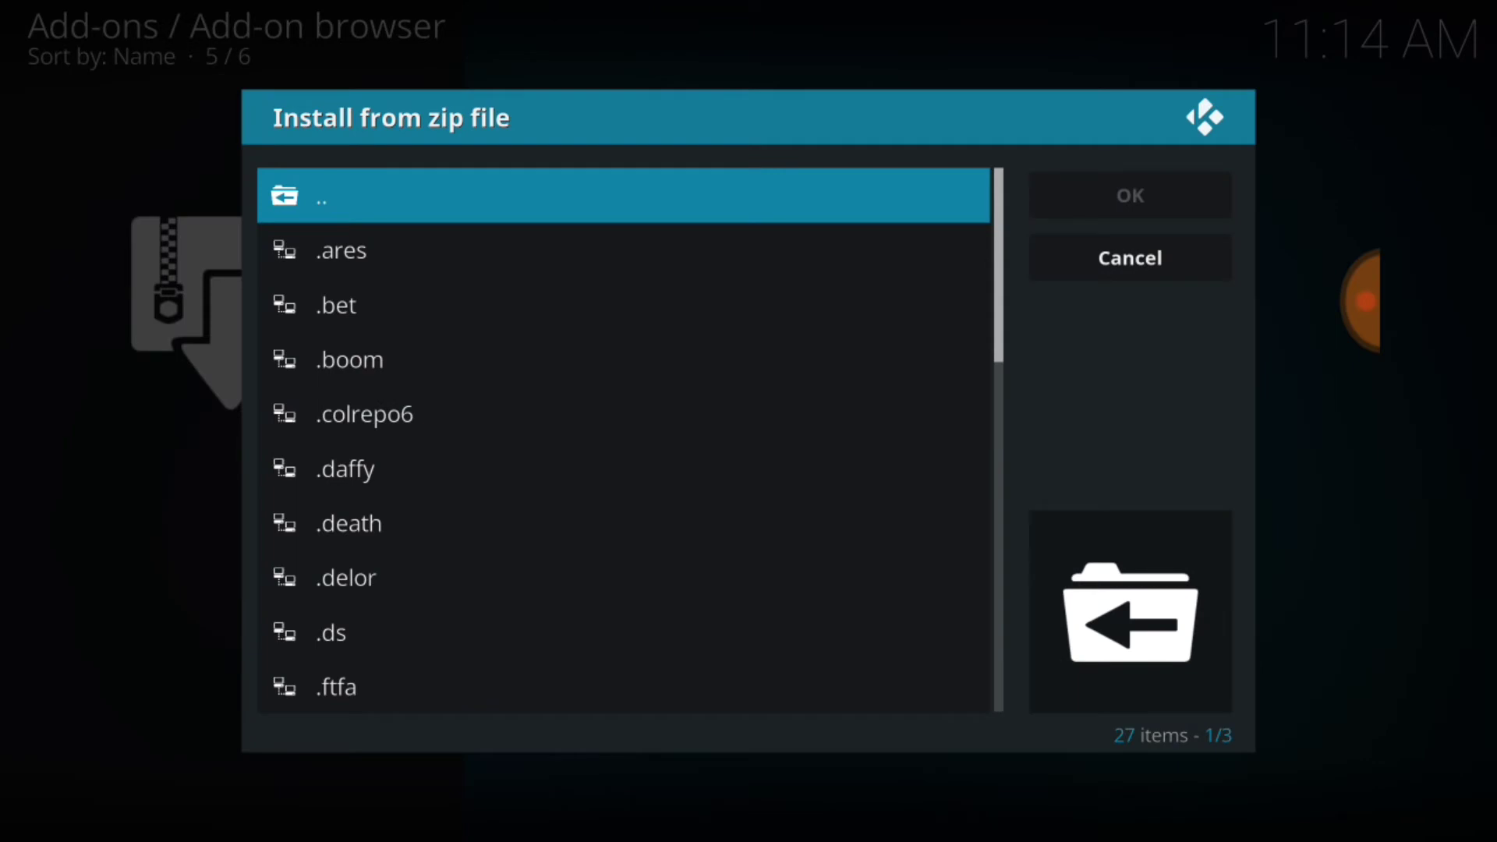
pyautogui.press('Down')
pyautogui.press('Down')
pyautogui.press('Down')
pyautogui.press('Down')
pyautogui.press('Down')
pyautogui.press('Down')
pyautogui.press('Down')
pyautogui.press('Down')
pyautogui.press('Down')
pyautogui.press('Down')
pyautogui.press('Down')
pyautogui.press('Down')
pyautogui.press('Down')
pyautogui.press('Down')
pyautogui.press('Down')
pyautogui.press('Down')
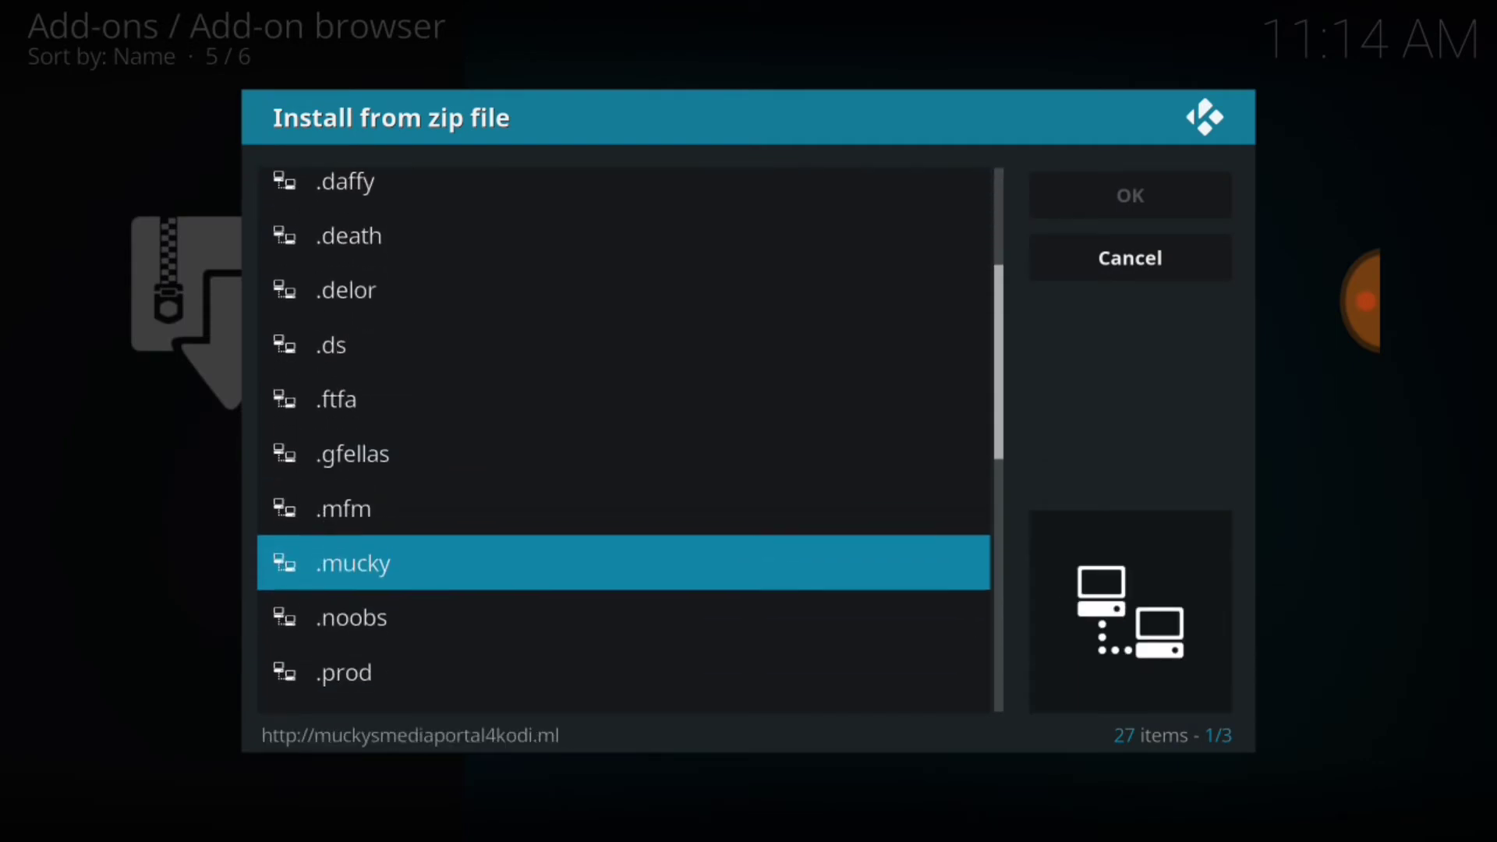
pyautogui.press('Down')
pyautogui.press('Down')
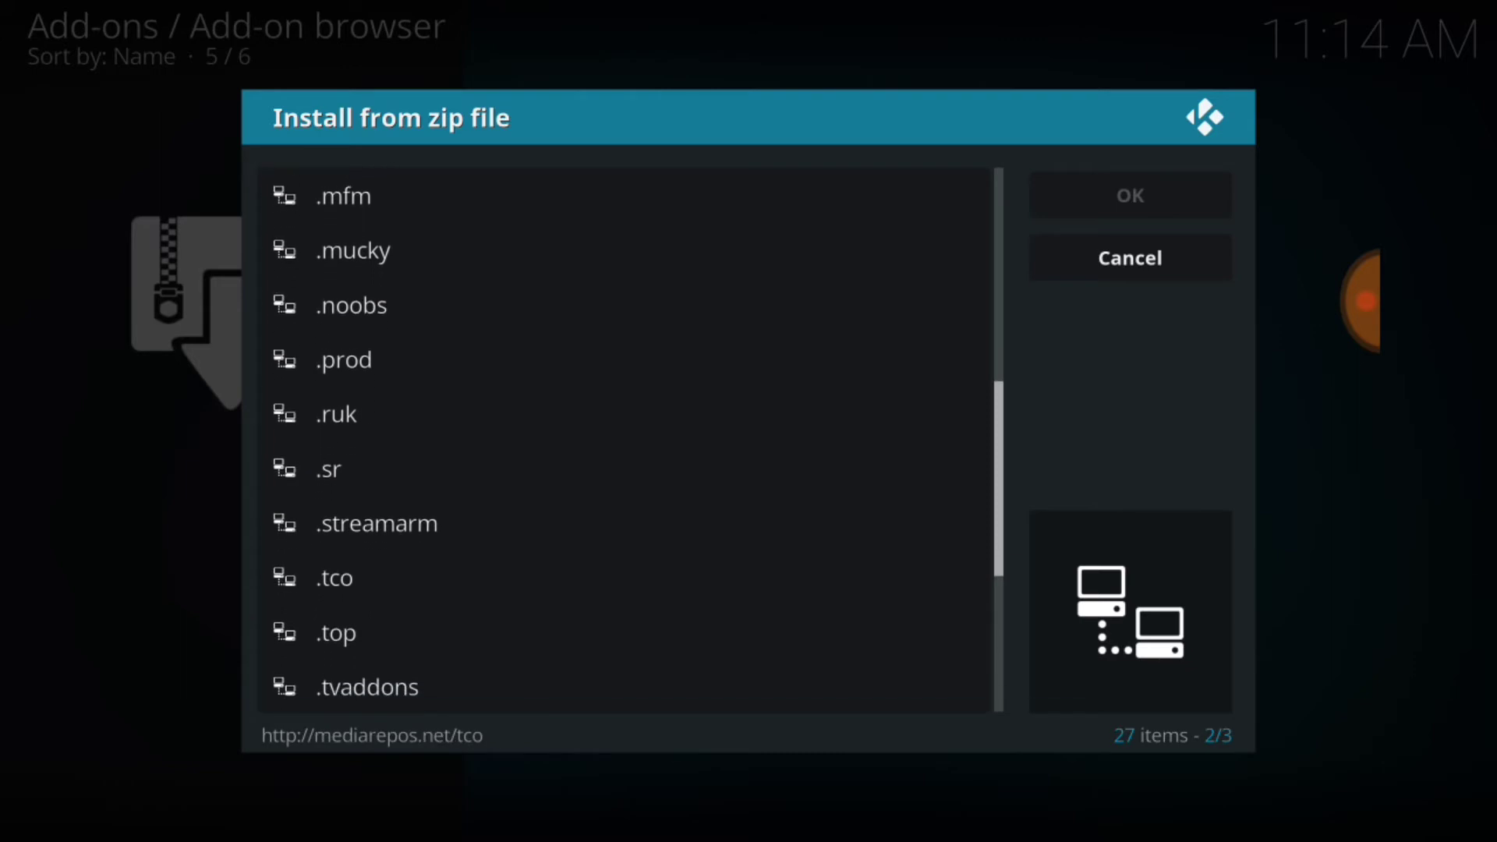
pyautogui.press('Up')
pyautogui.press('Return')
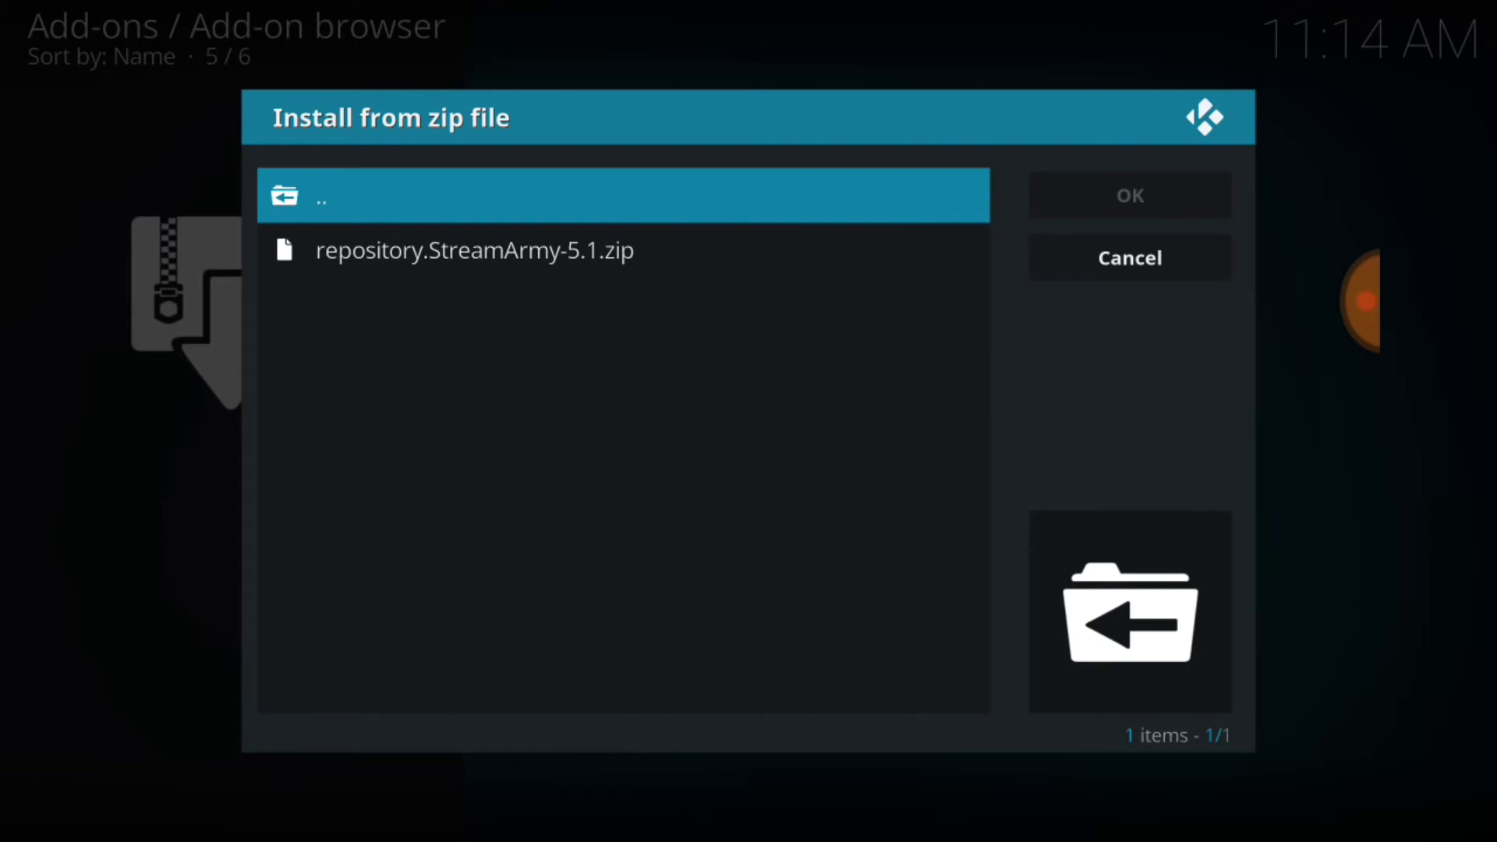
pyautogui.press('Escape')
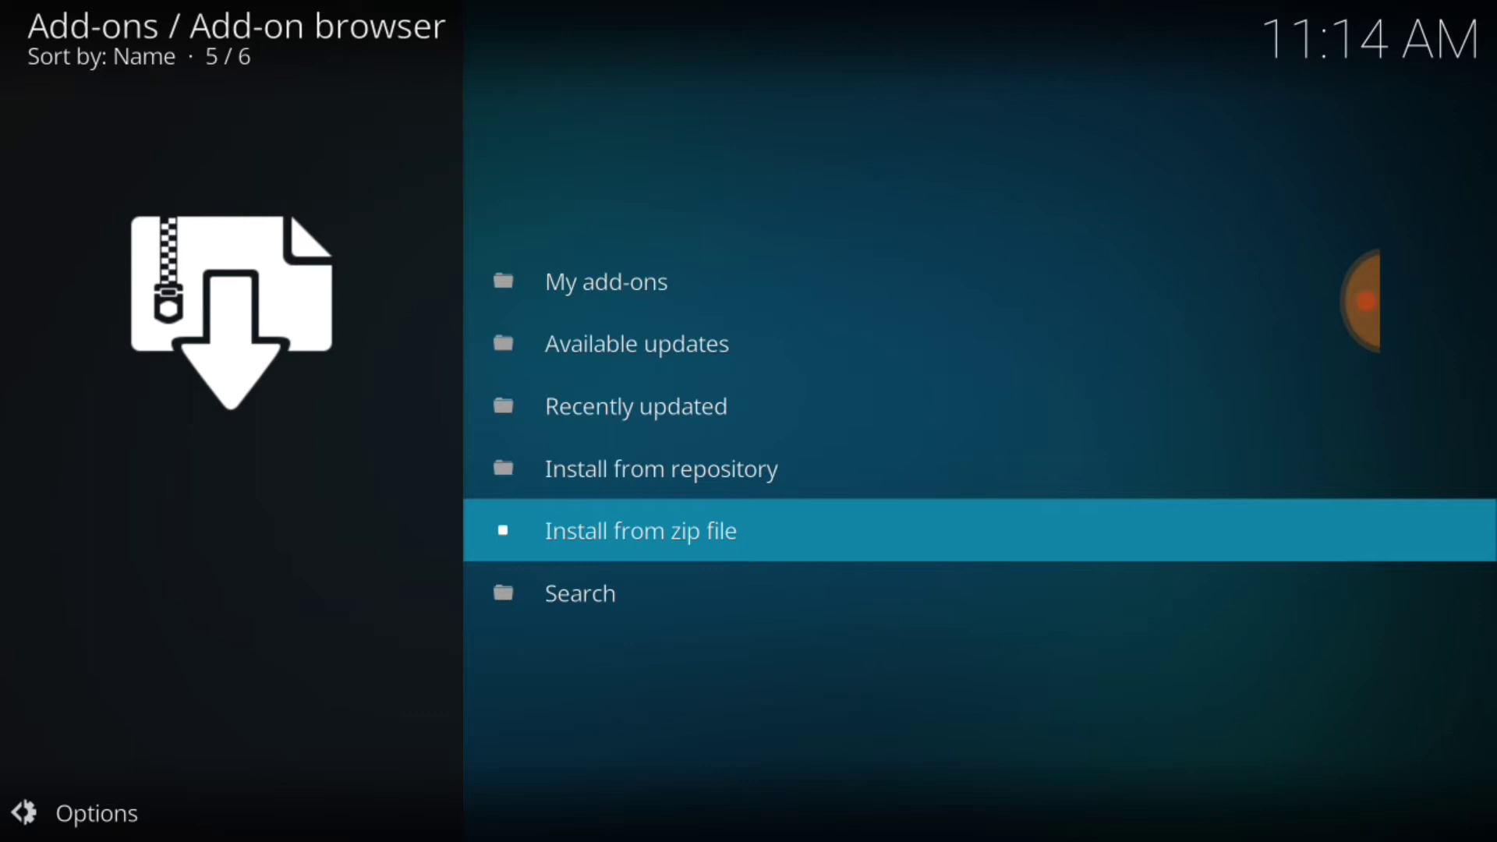
# Browse Install from repository > Stream Army Repo > Video add-ons.
pyautogui.press('Up')
pyautogui.press('Return')
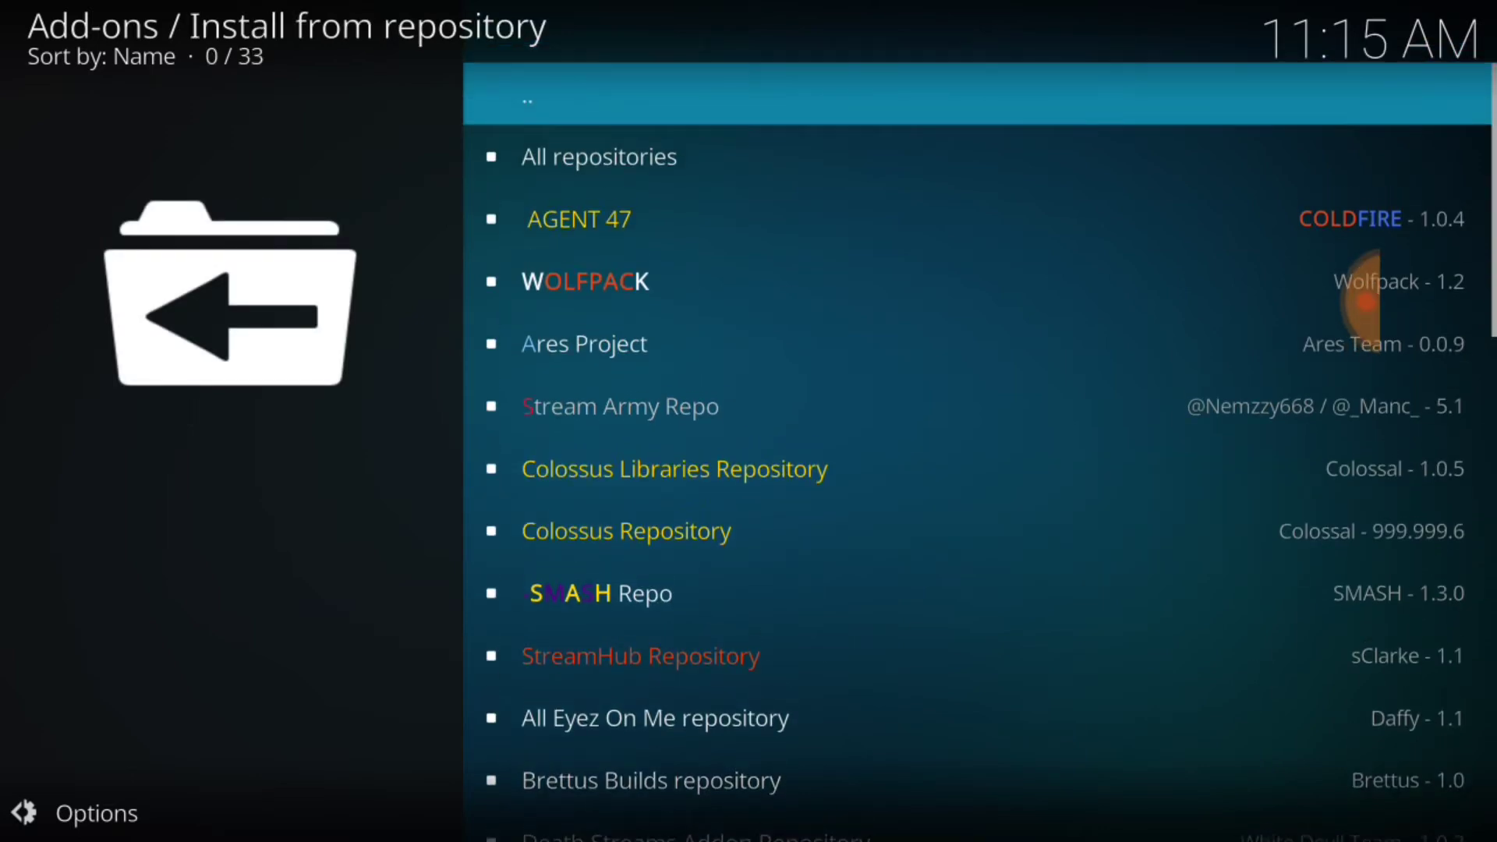
pyautogui.press('Down')
pyautogui.press('Down')
pyautogui.press('Down')
pyautogui.press('Down')
pyautogui.press('Down')
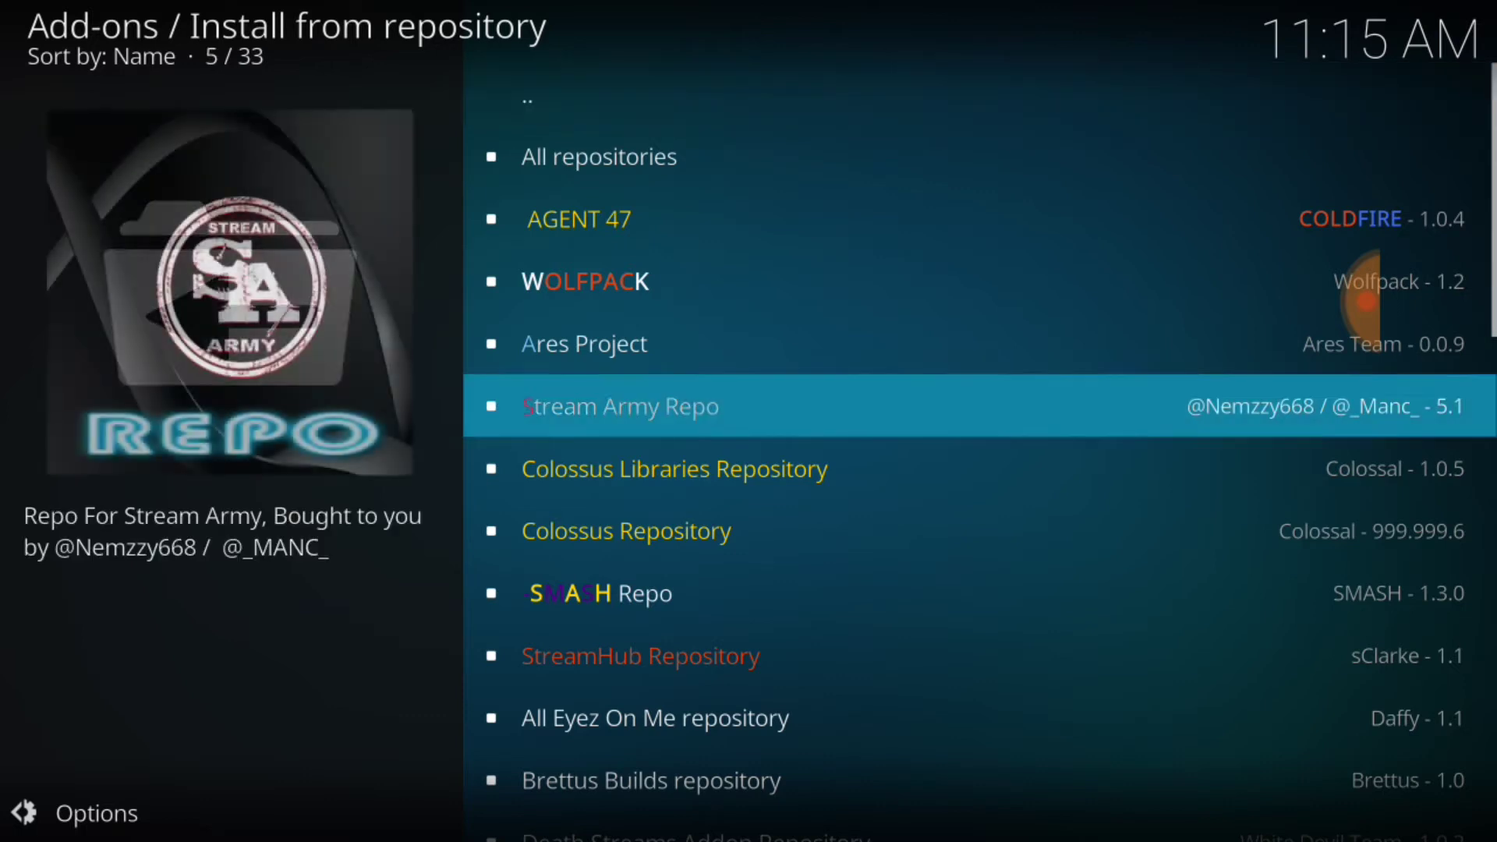
pyautogui.press('Return')
pyautogui.press('Up')
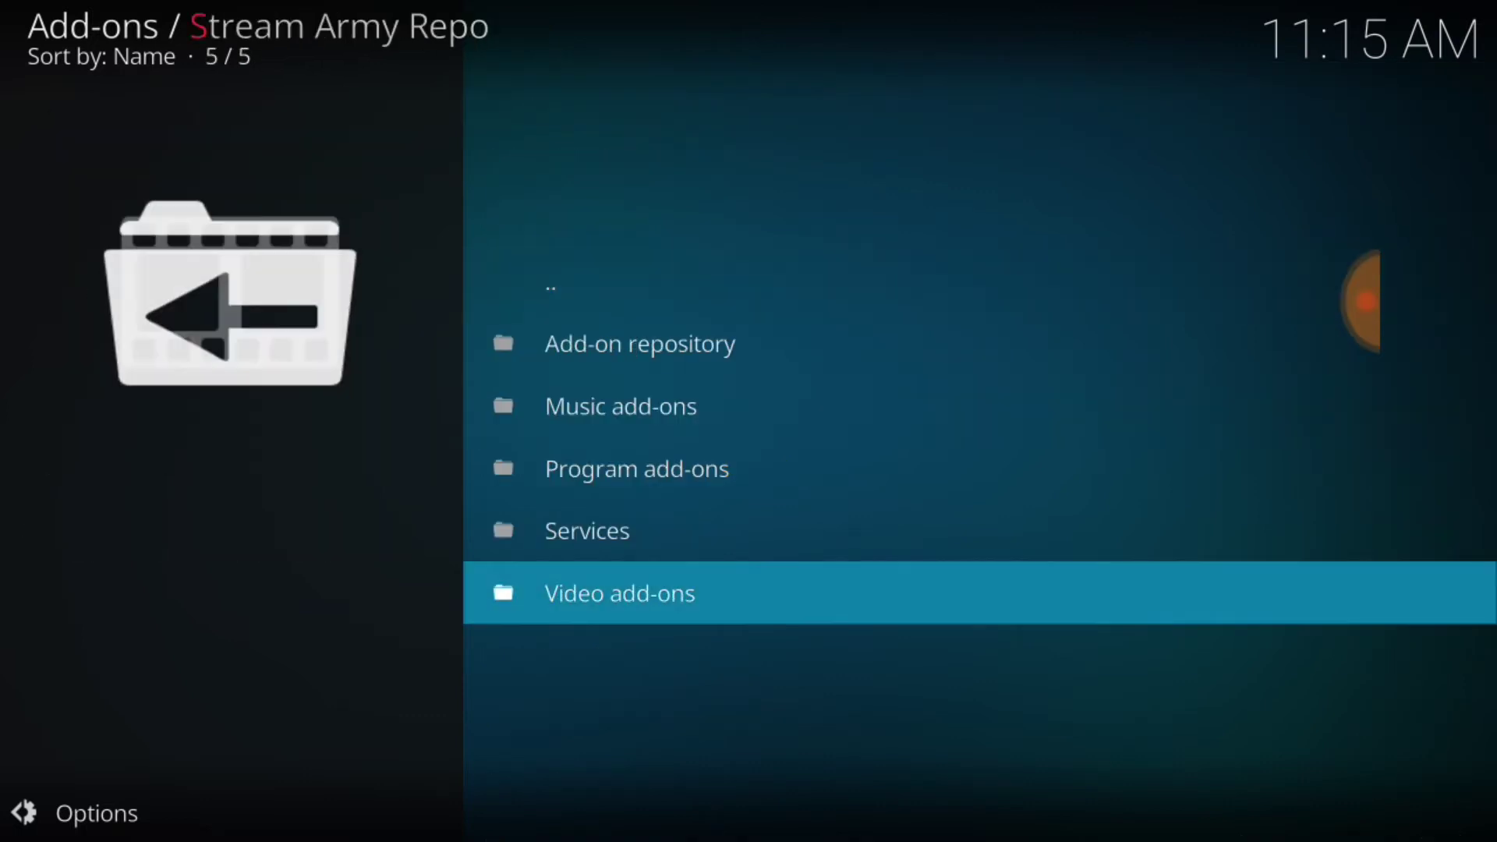
pyautogui.press('Return')
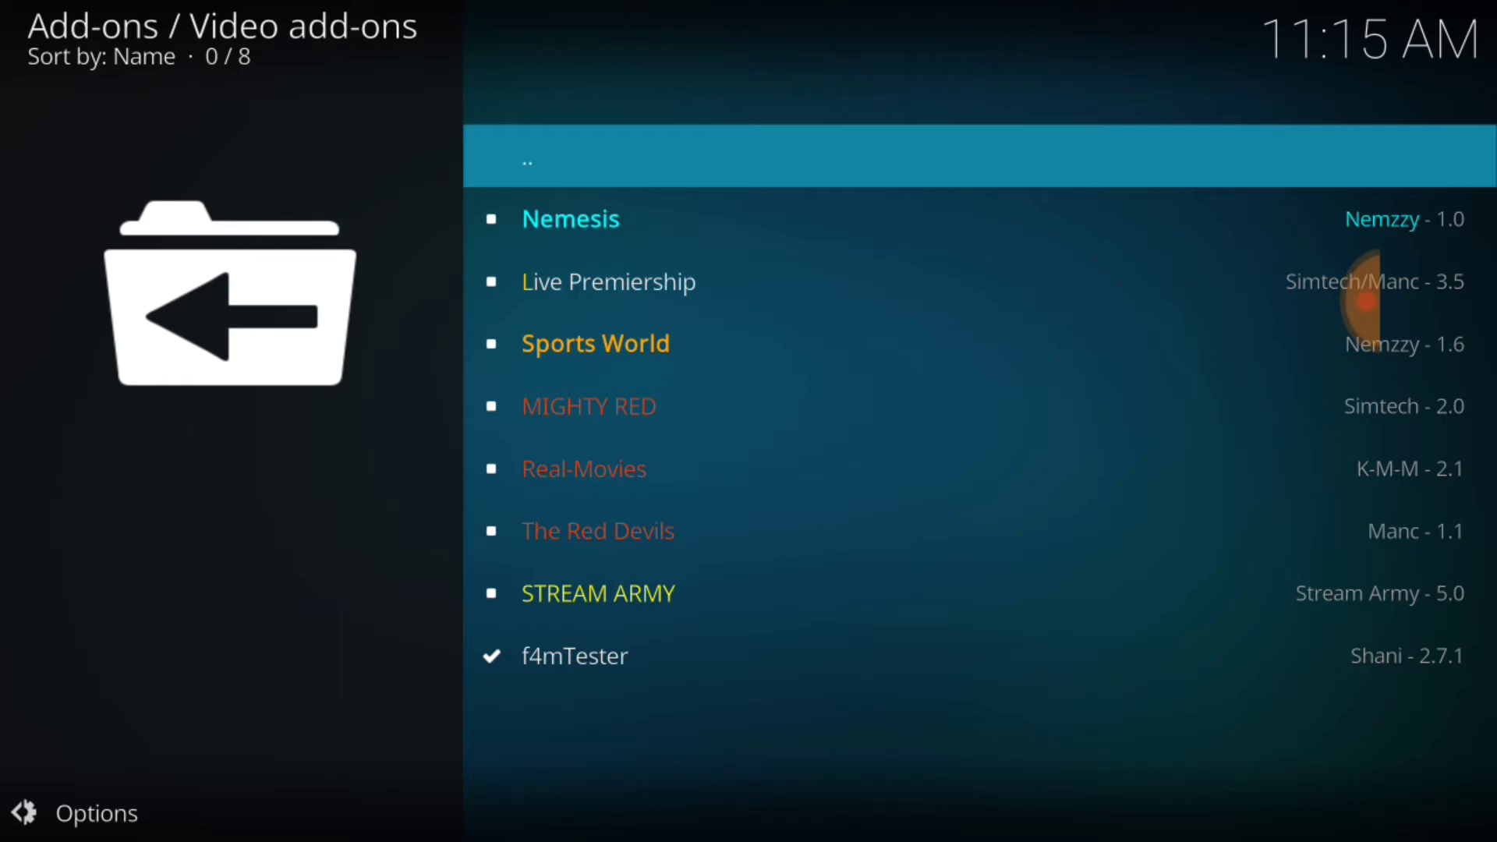
# Install the STREAM ARMY add-on, then the Nemesis add-on.
pyautogui.press('Up')
pyautogui.press('Up')
pyautogui.press('Return')
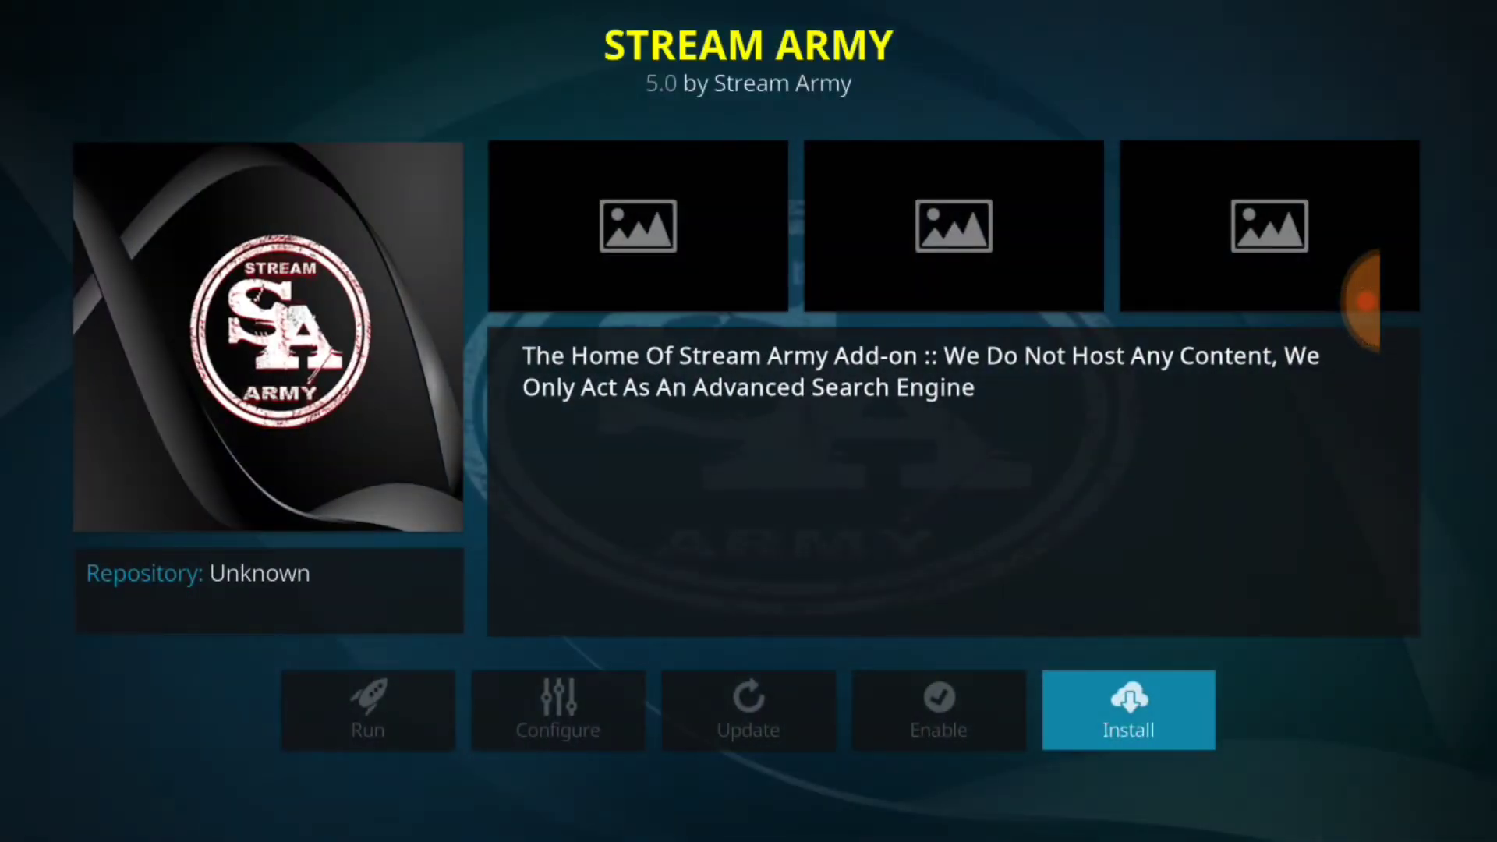
pyautogui.press('Return')
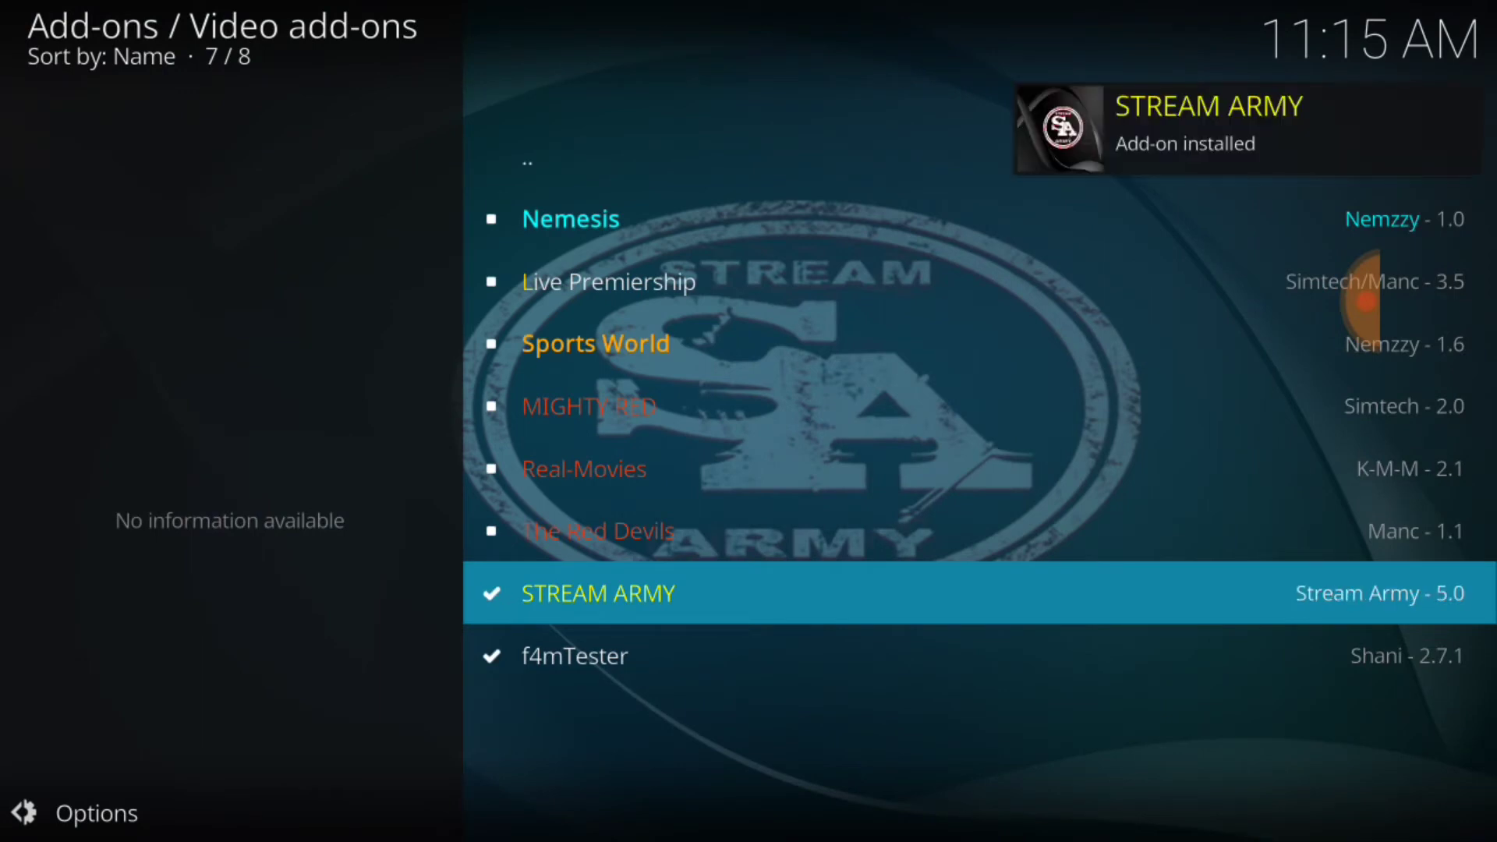
pyautogui.click(570, 219)
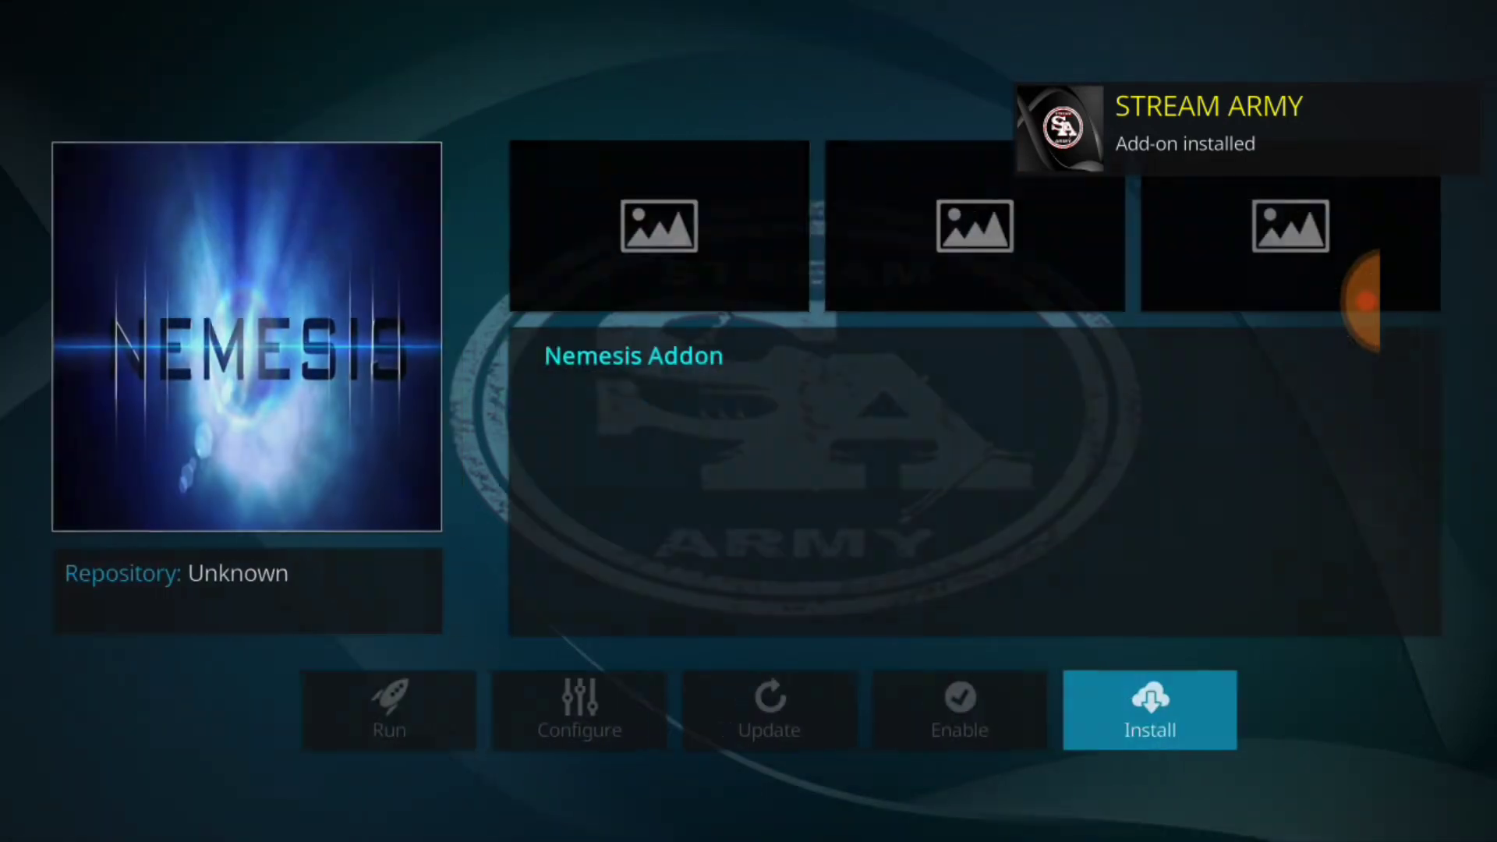
pyautogui.press('Return')
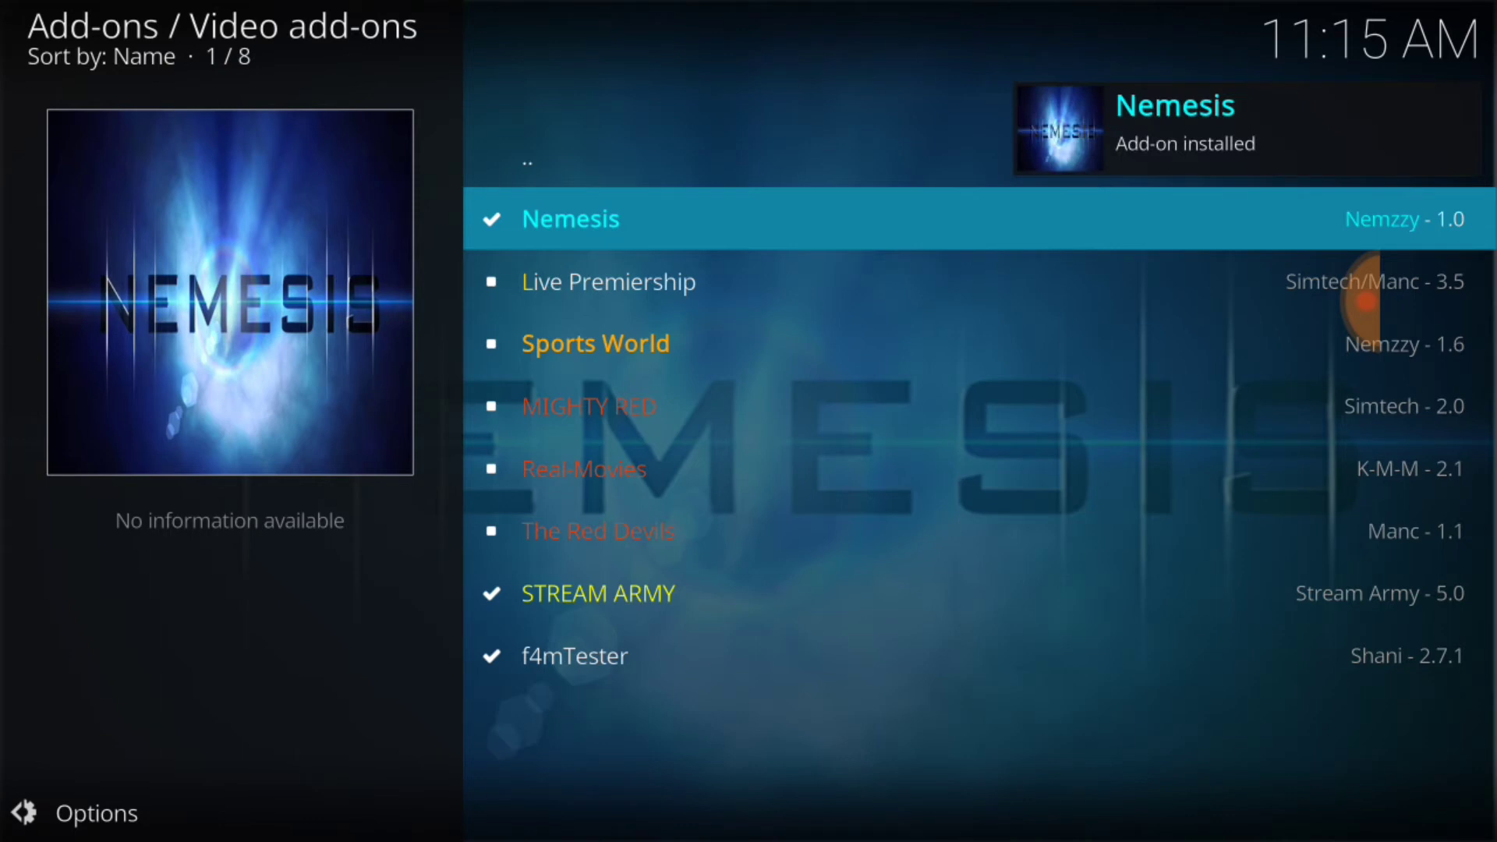
pyautogui.click(585, 468)
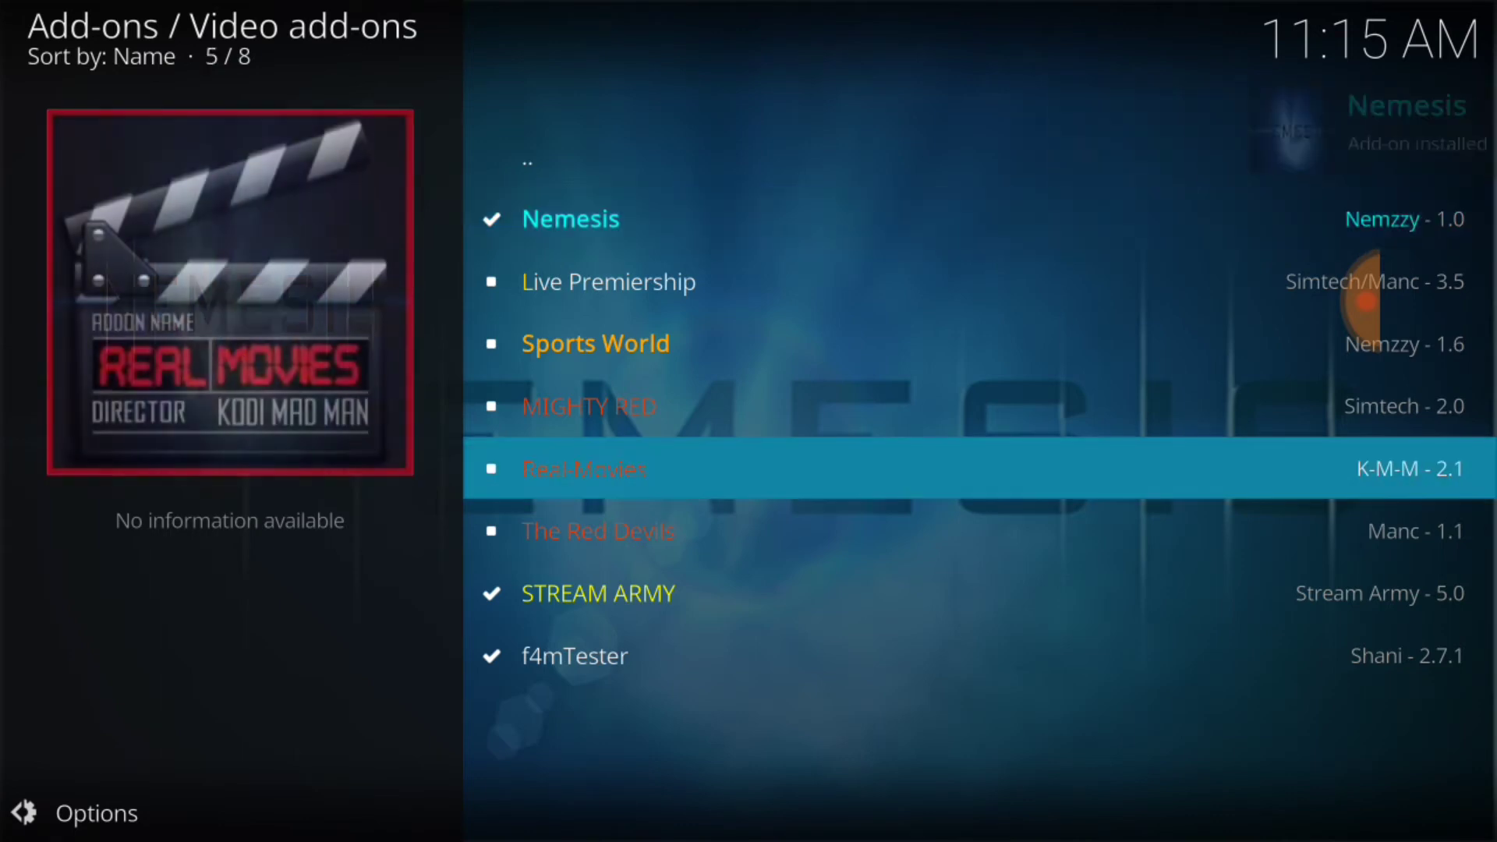